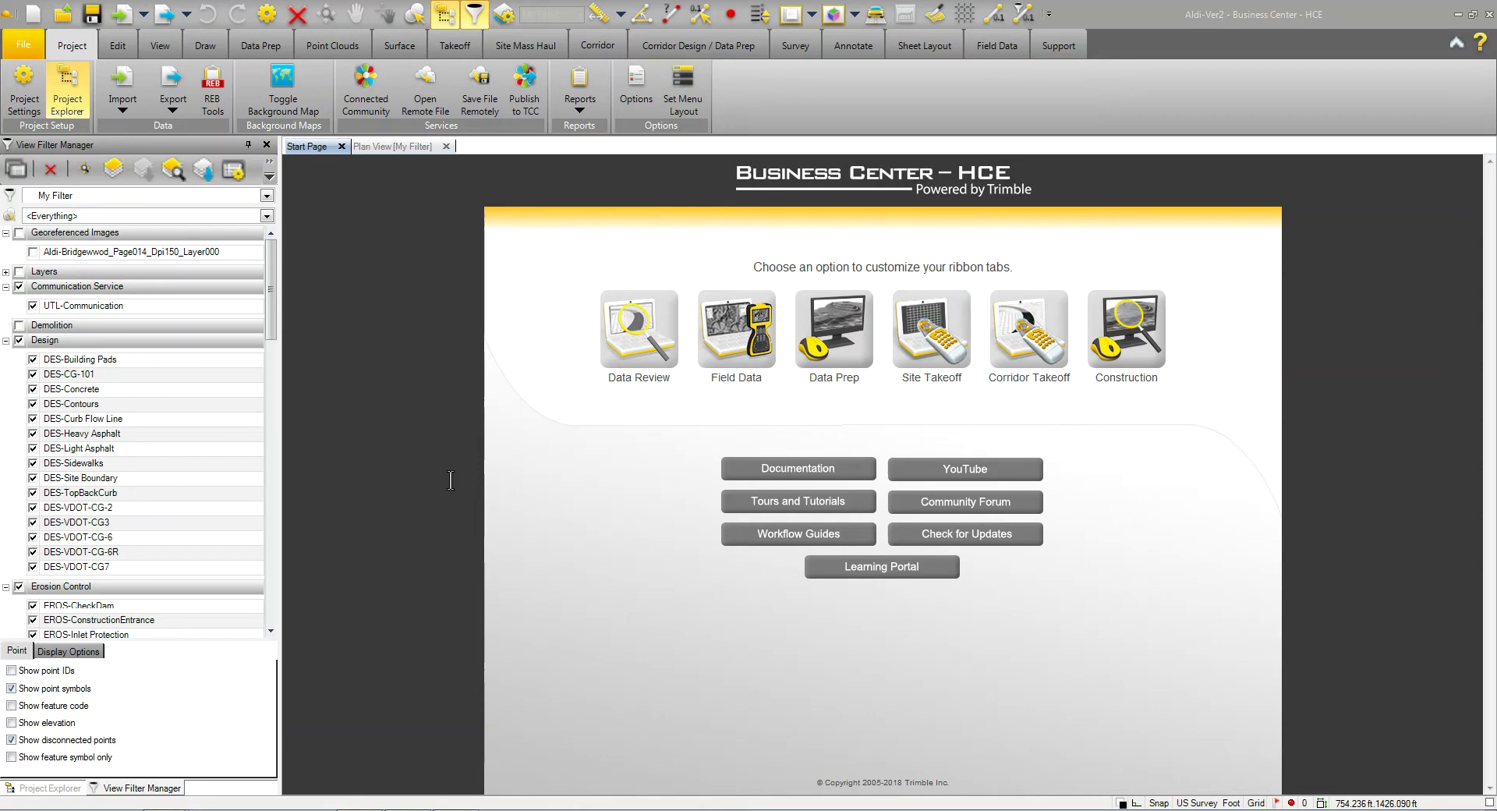
# Step: Go to the Trimble Connect sign-in page from connect.trimble.com, then return to Business Center's Start Page
pyautogui.moveTo(199, 807)
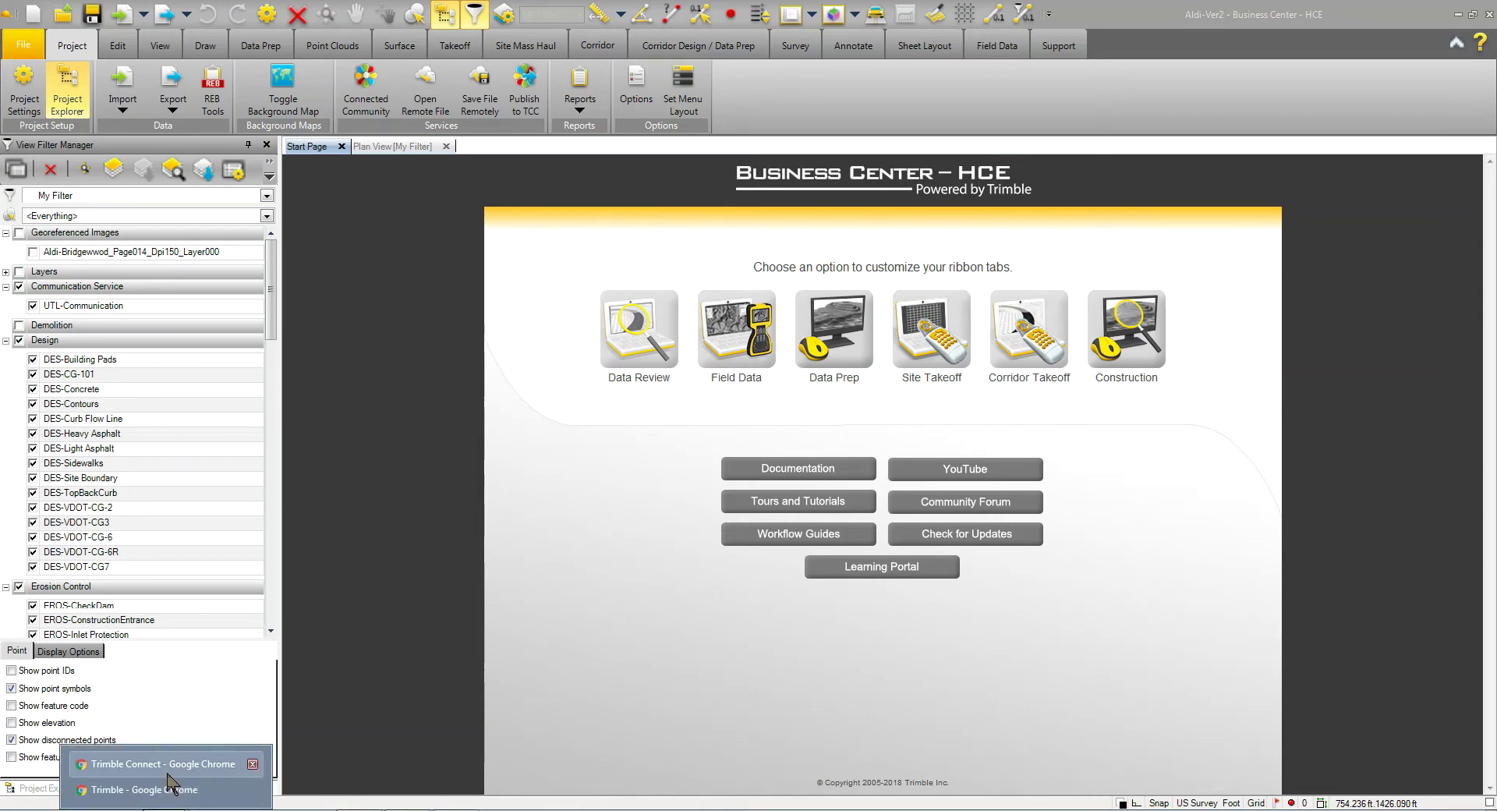
pyautogui.click(168, 772)
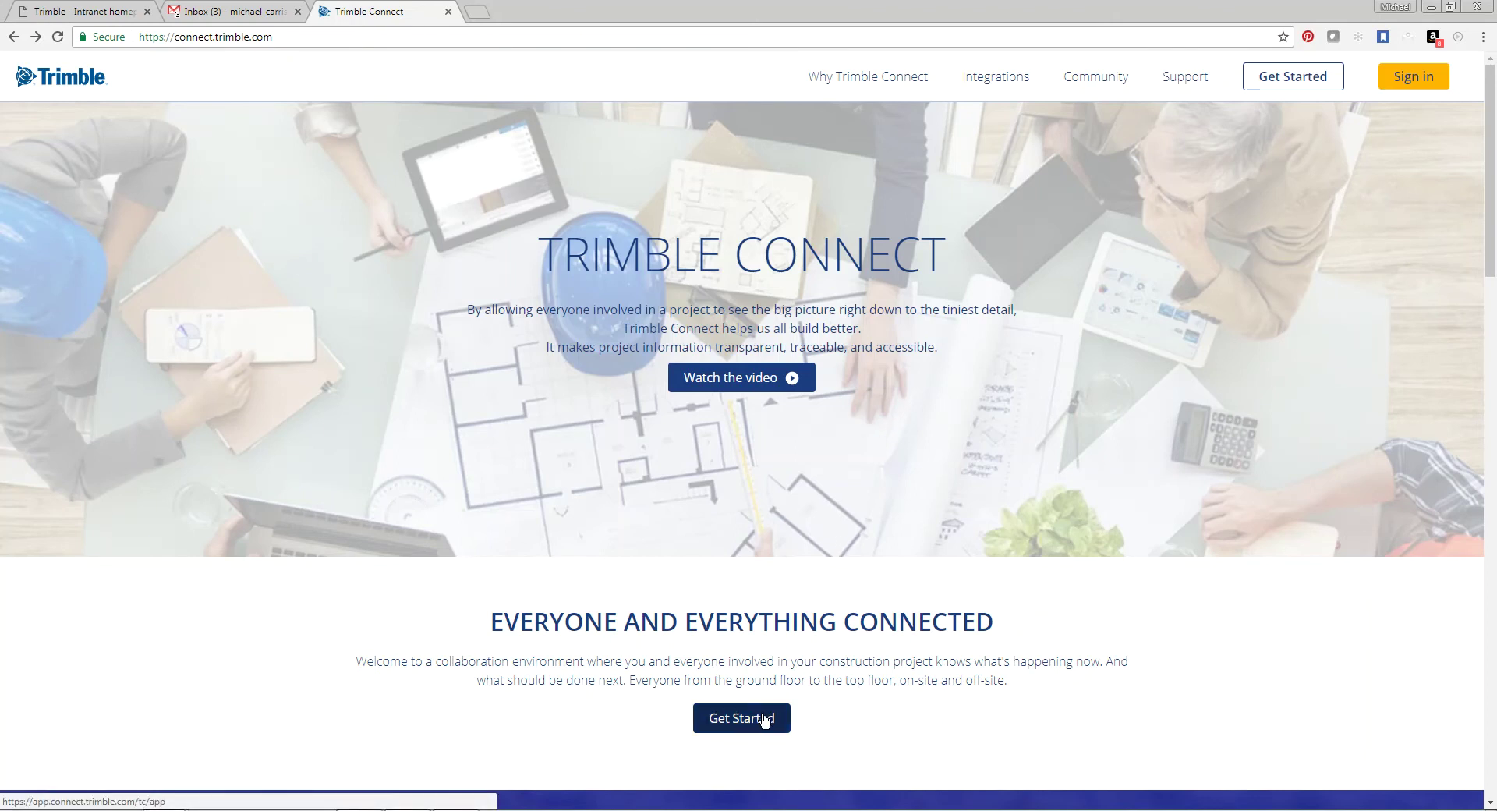
pyautogui.click(759, 723)
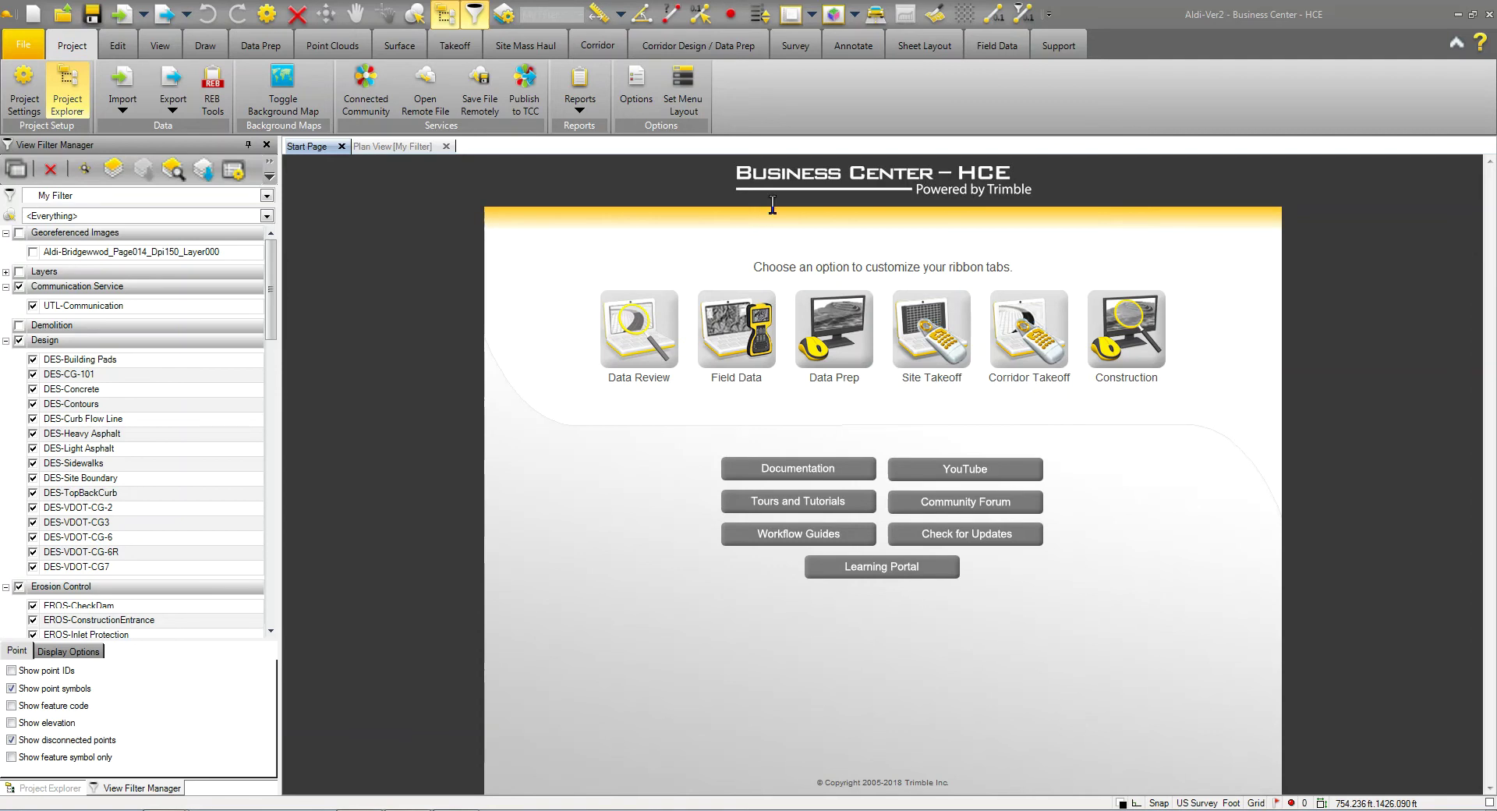
# Step: Start a new service profile under Project Options > External Services - Profiles
pyautogui.click(636, 90)
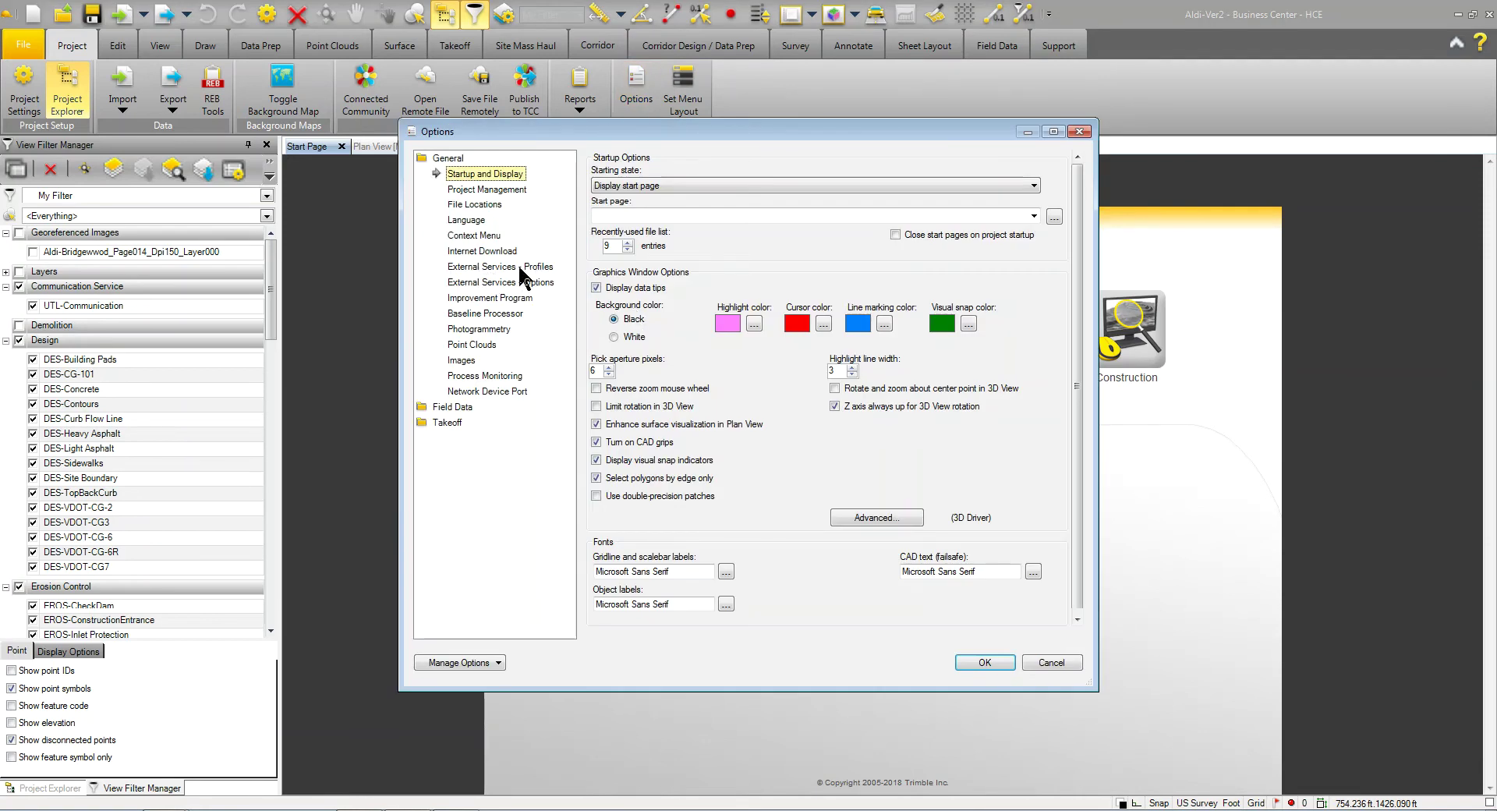
pyautogui.click(517, 267)
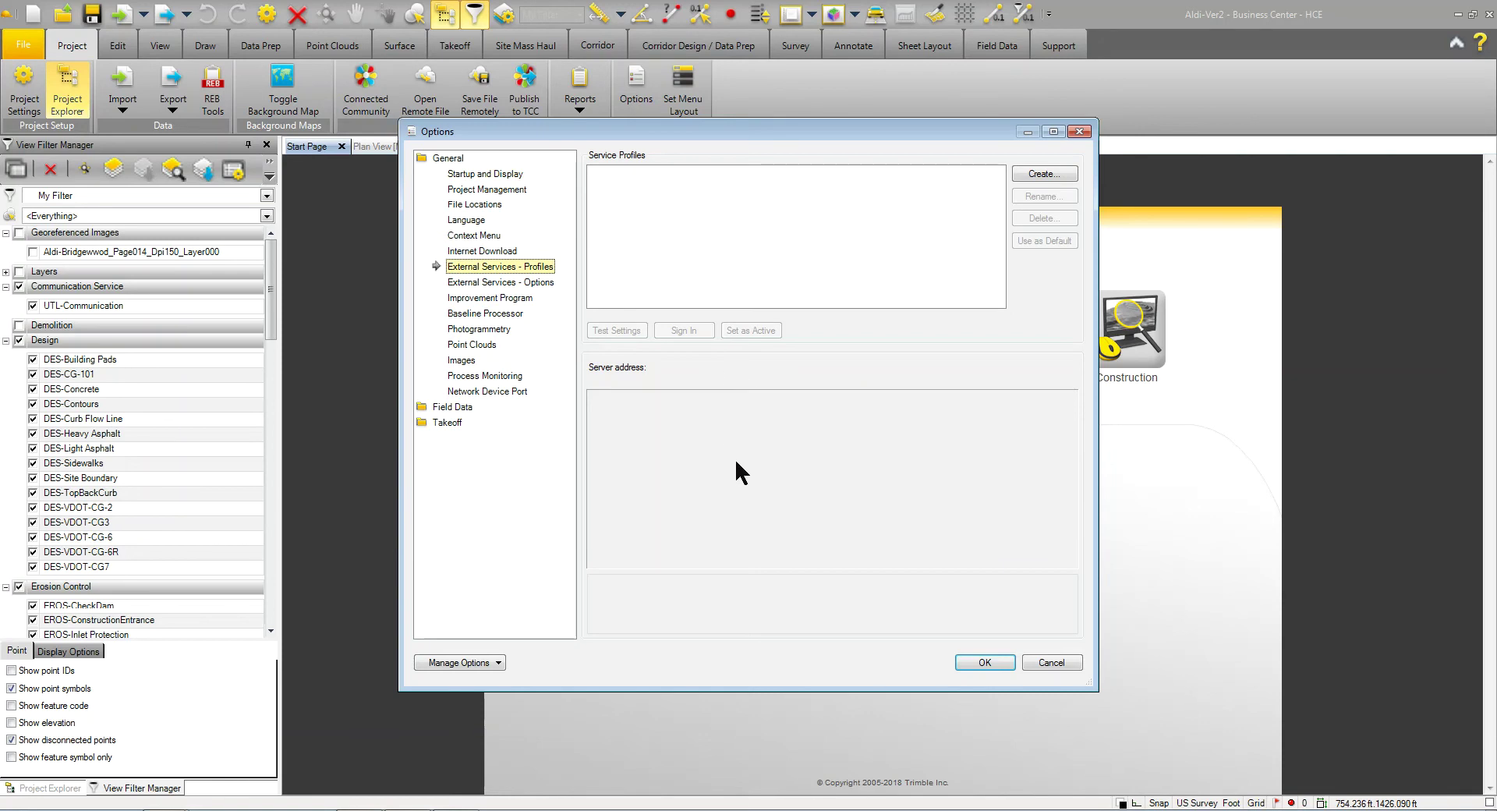
pyautogui.click(1037, 173)
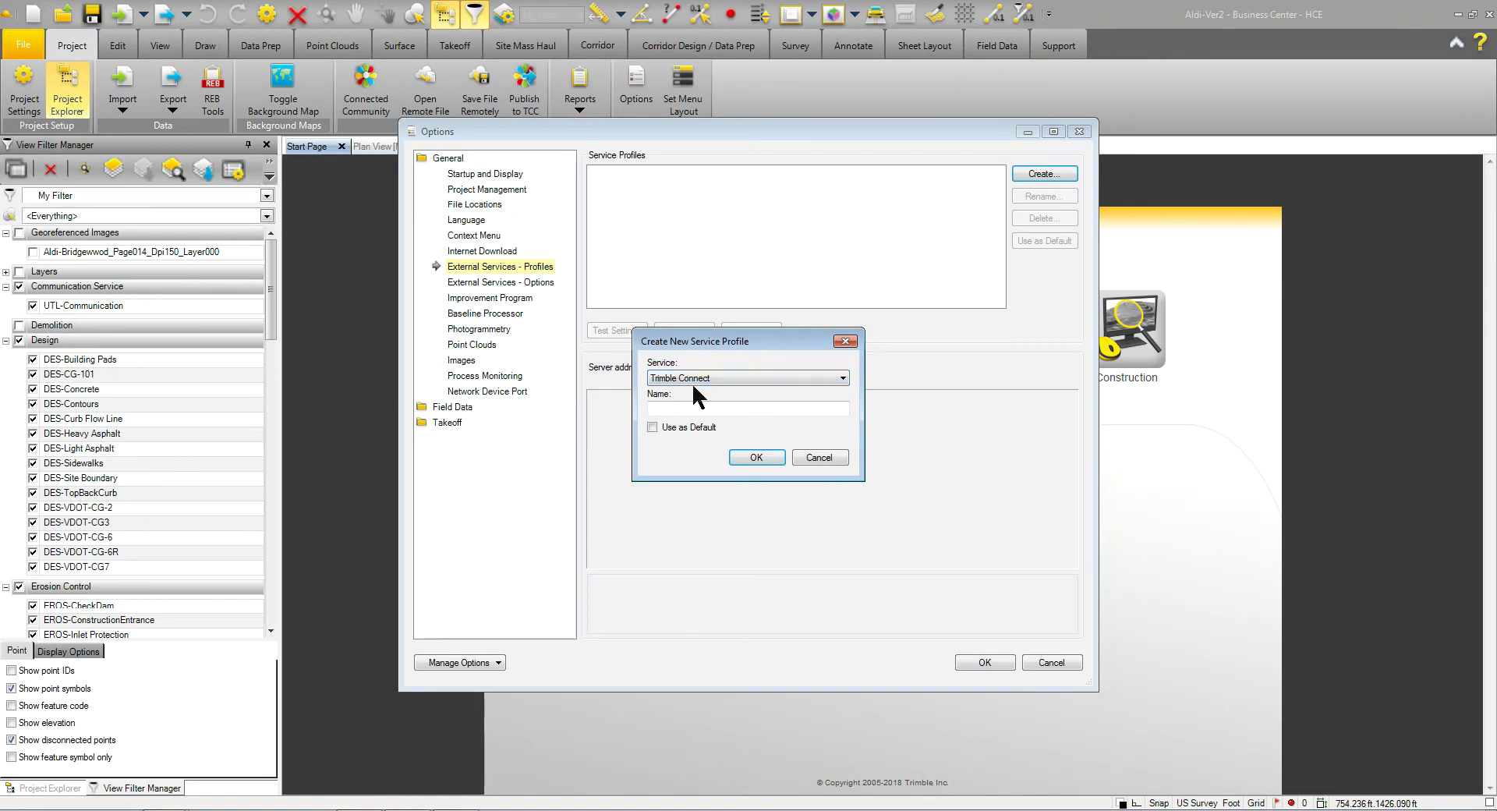
# Step: Create a Trimble Connect profile named after the user, with the name's capitalisation fixed, and set it as default
pyautogui.click(692, 407)
pyautogui.write('MIke Connect')
pyautogui.click(652, 428)
pyautogui.press('BackSpace')
pyautogui.write('i')
pyautogui.click(755, 458)
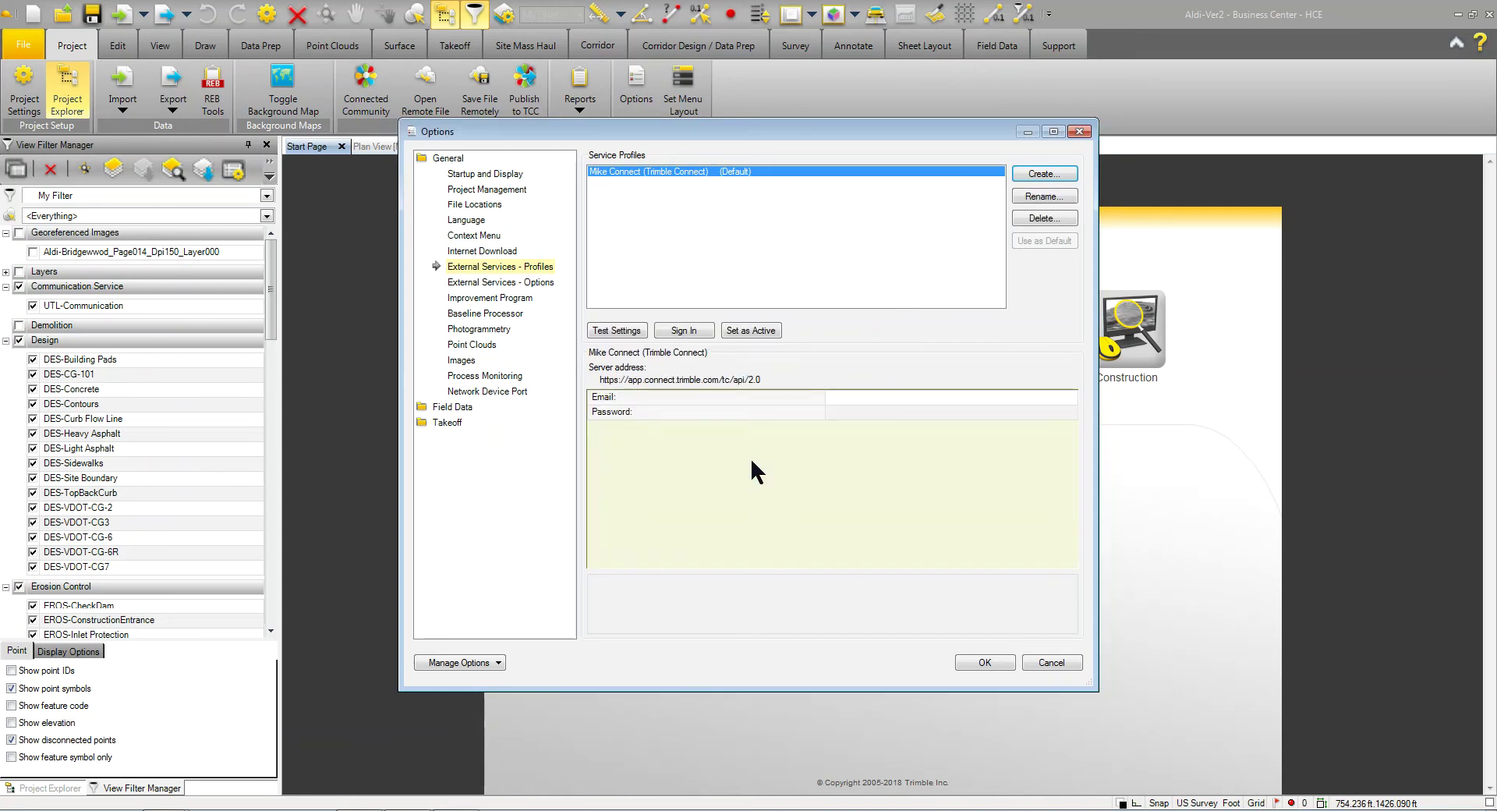
# Step: Enter the account e-mail and password in the Trimble Connect profile and run Test Settings
pyautogui.click(850, 396)
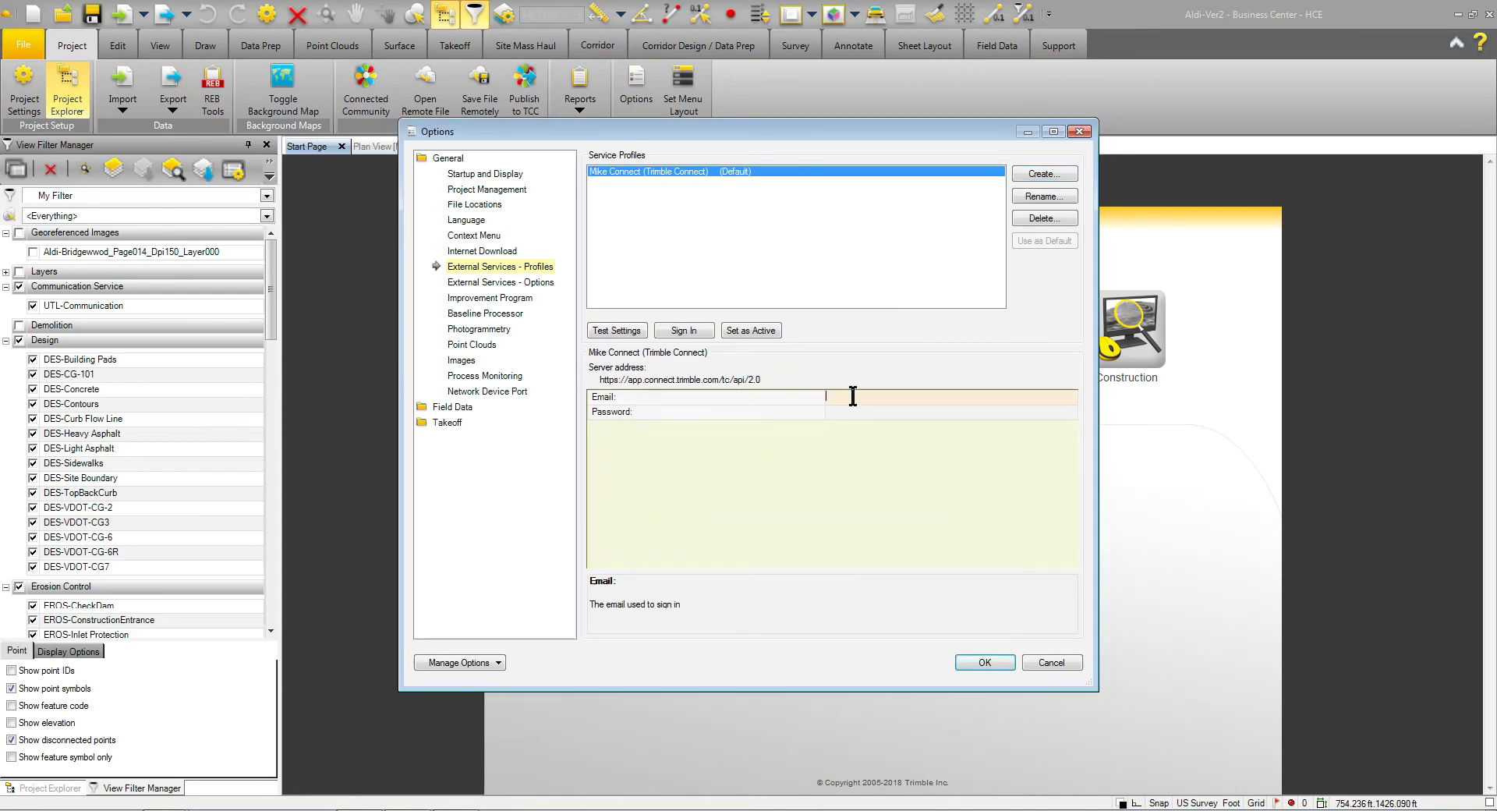
pyautogui.press('Tab')
pyautogui.write('p••••••')
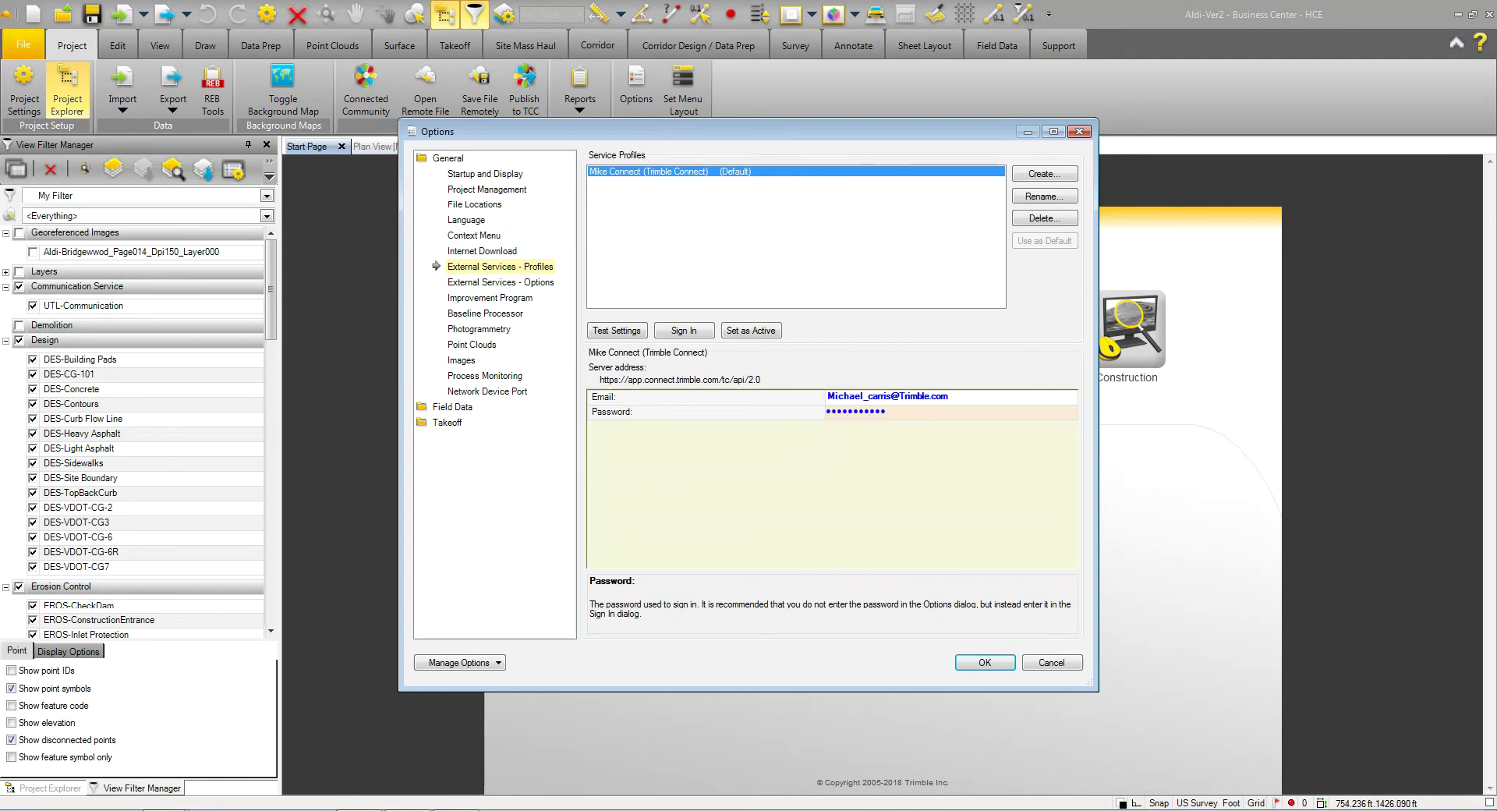
pyautogui.click(629, 332)
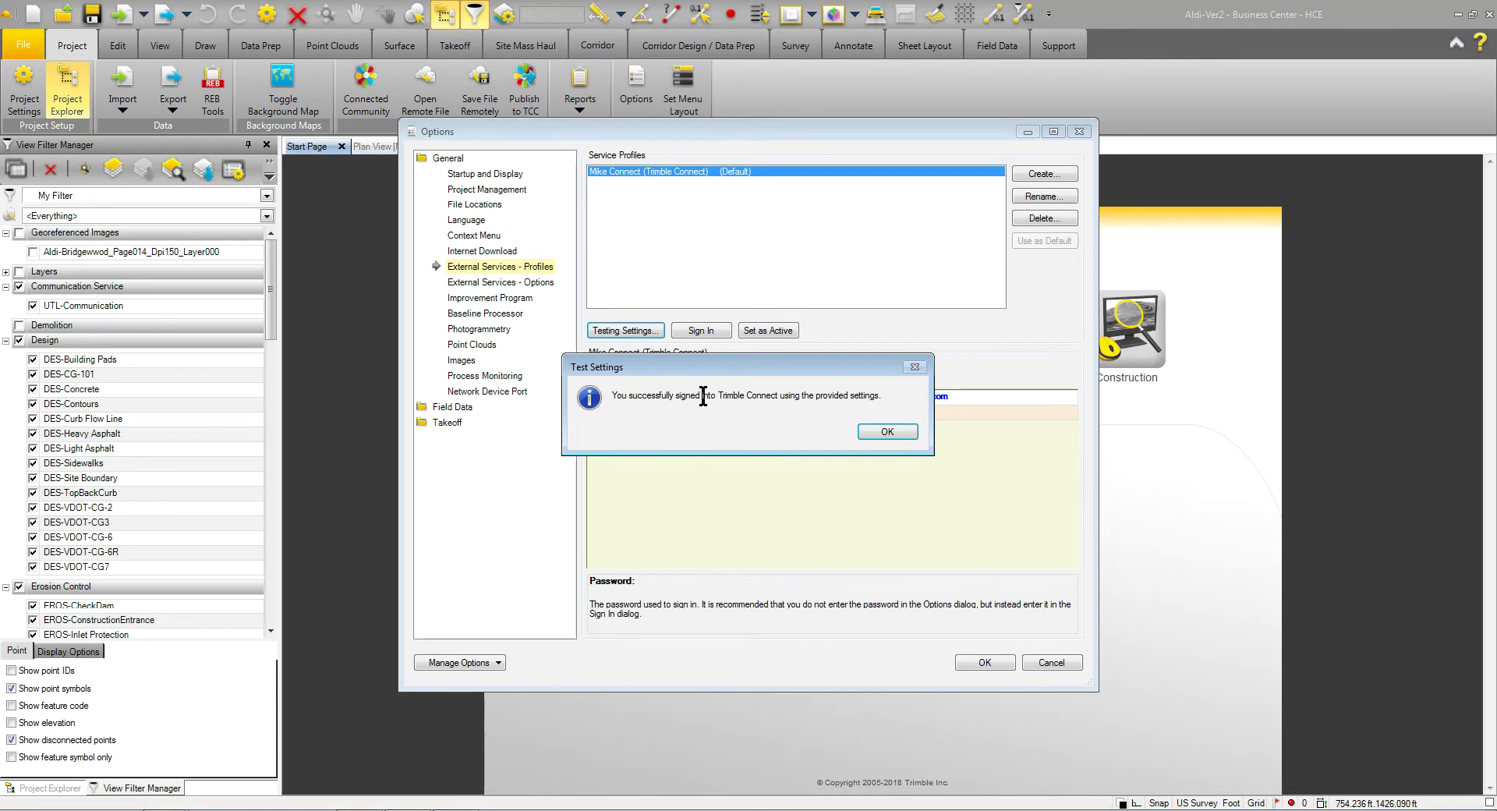
# Step: Dismiss the successful test message and sign in with the Trimble Connect profile
pyautogui.click(887, 431)
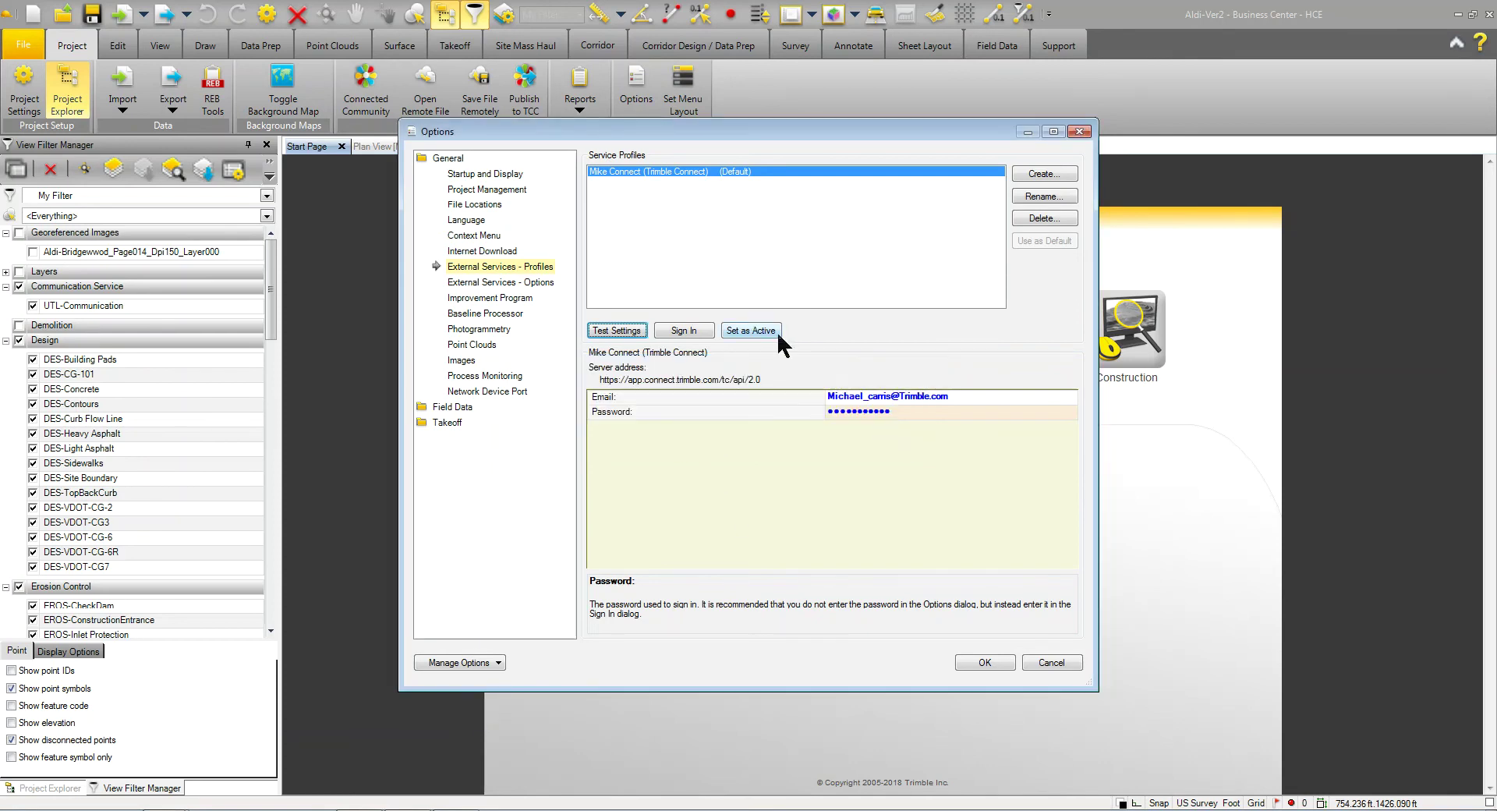
pyautogui.click(684, 331)
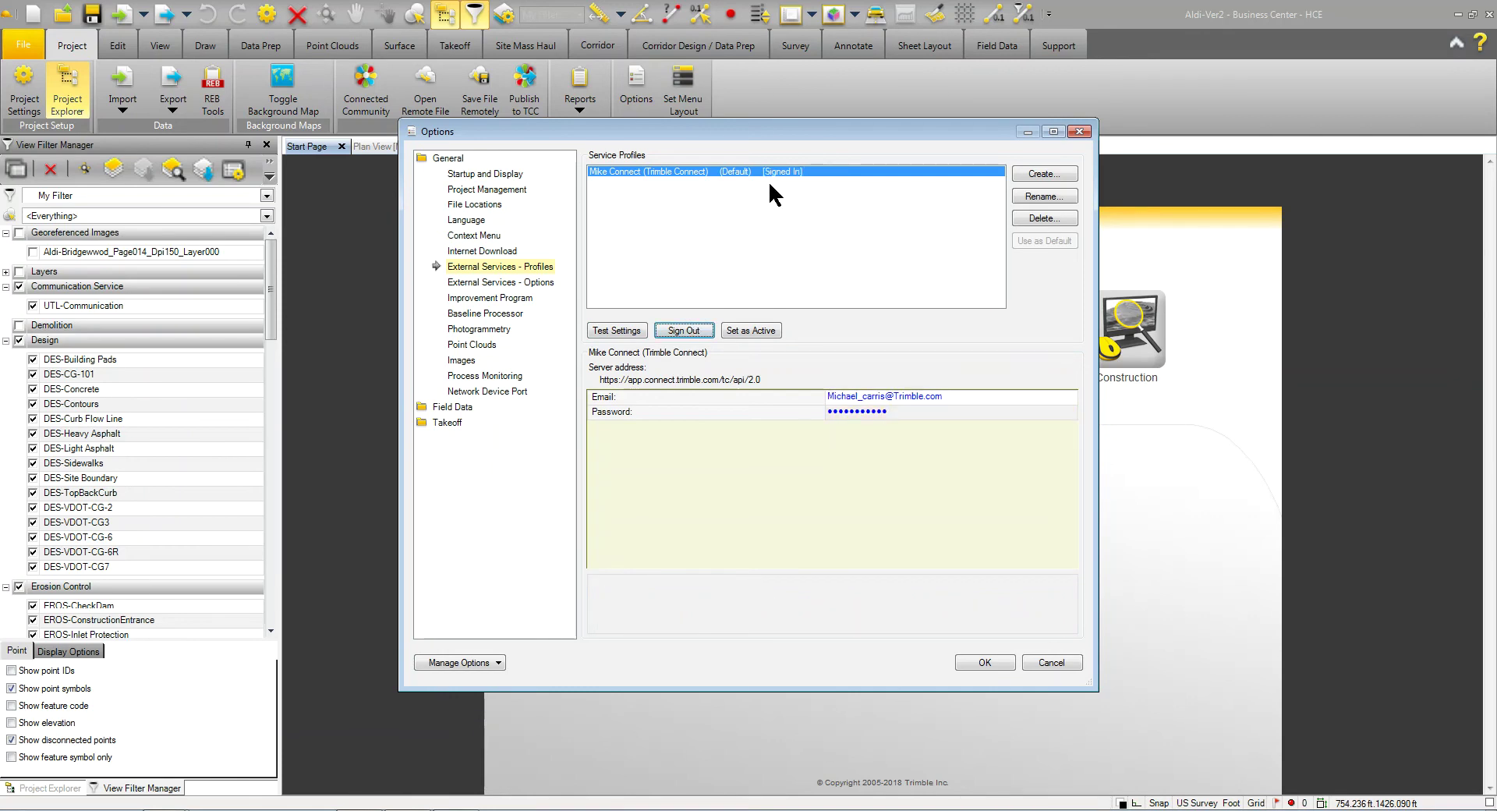
# Step: Close the Options dialog and display the Aldi-Ver2 site in the Plan View [My Filter] tab
pyautogui.click(992, 662)
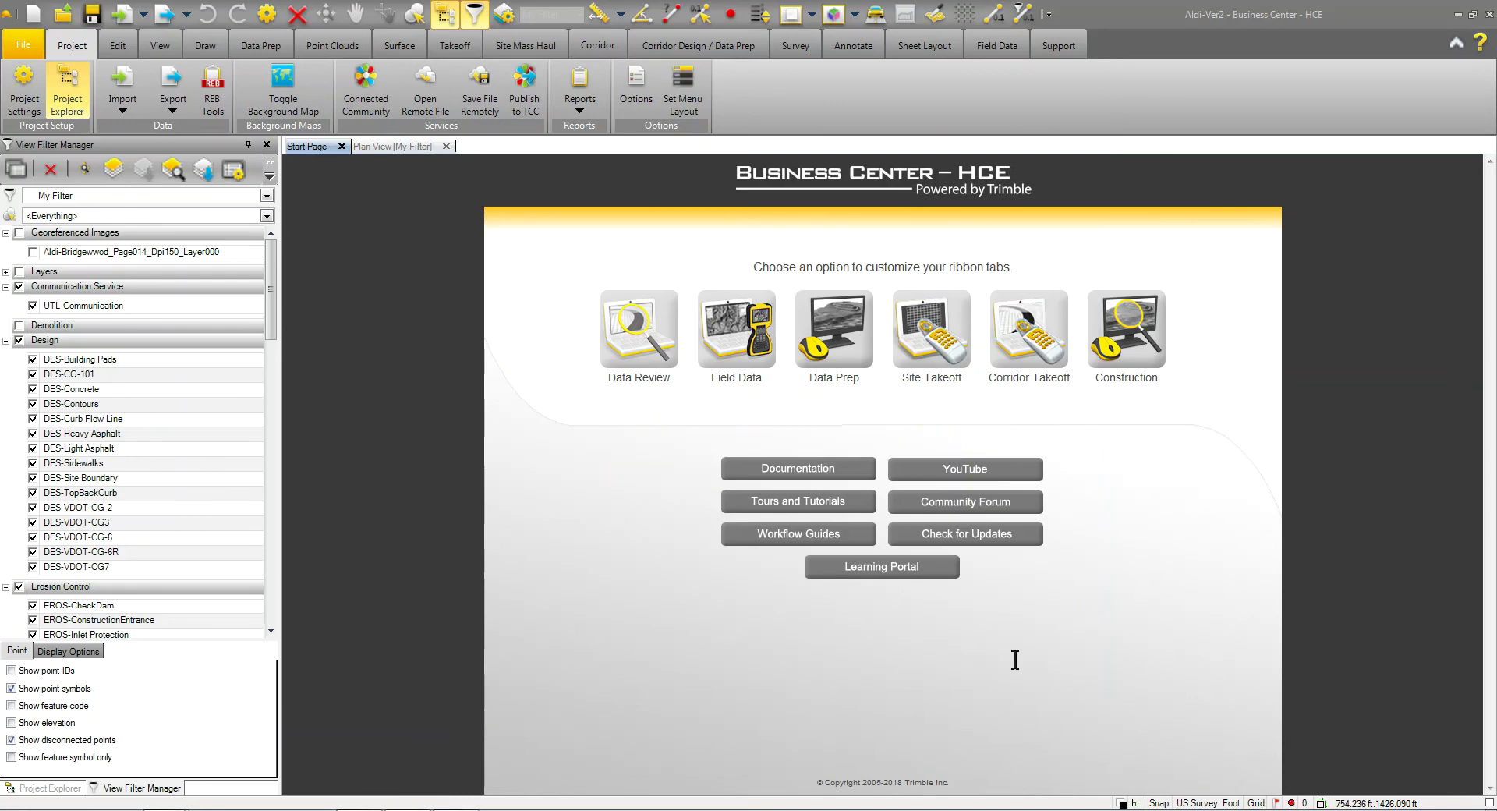
pyautogui.click(390, 148)
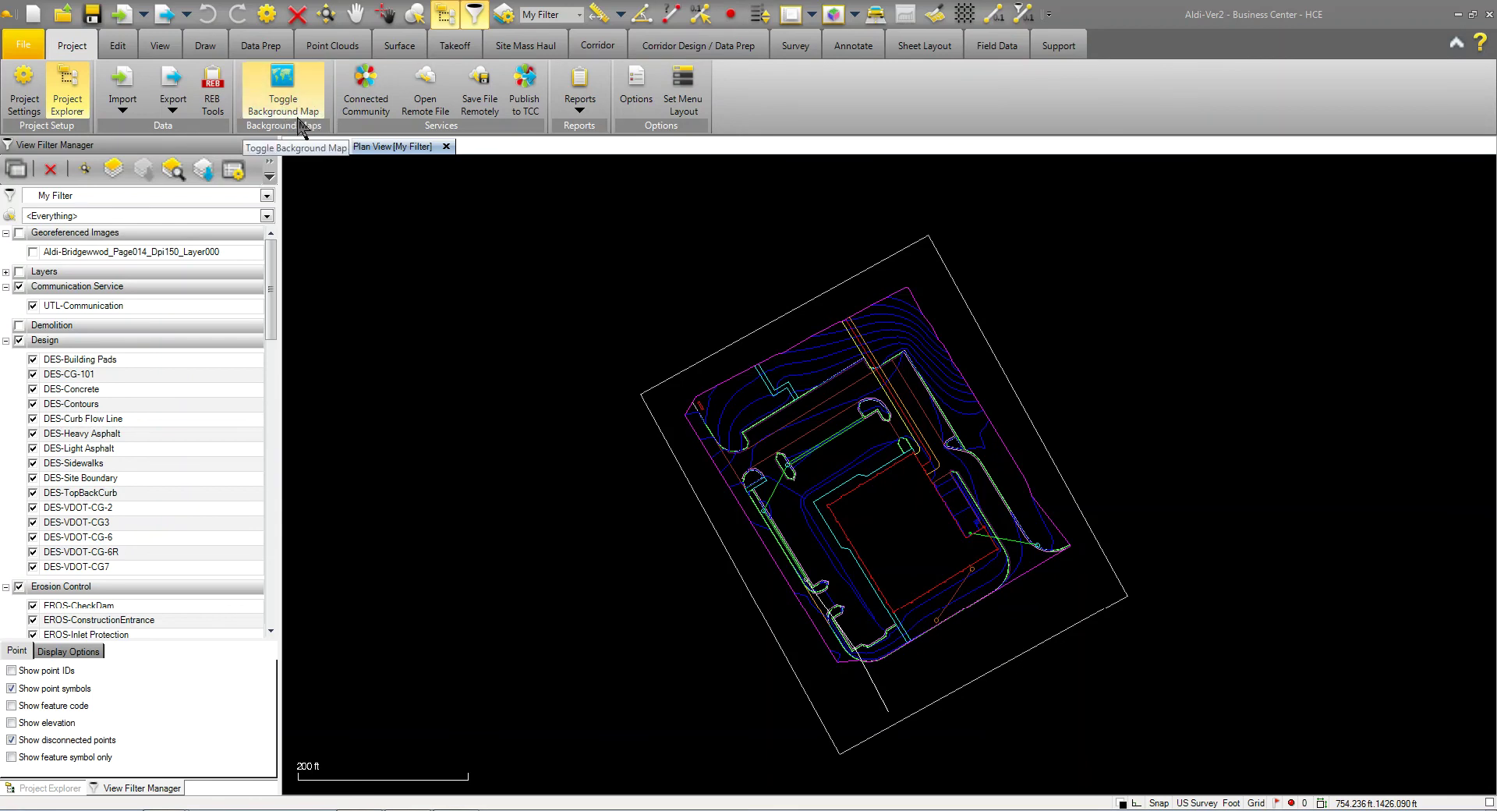
# Step: Turn on the OpenStreetMap background map under the design, zoom out, and show Project Explorer
pyautogui.click(284, 97)
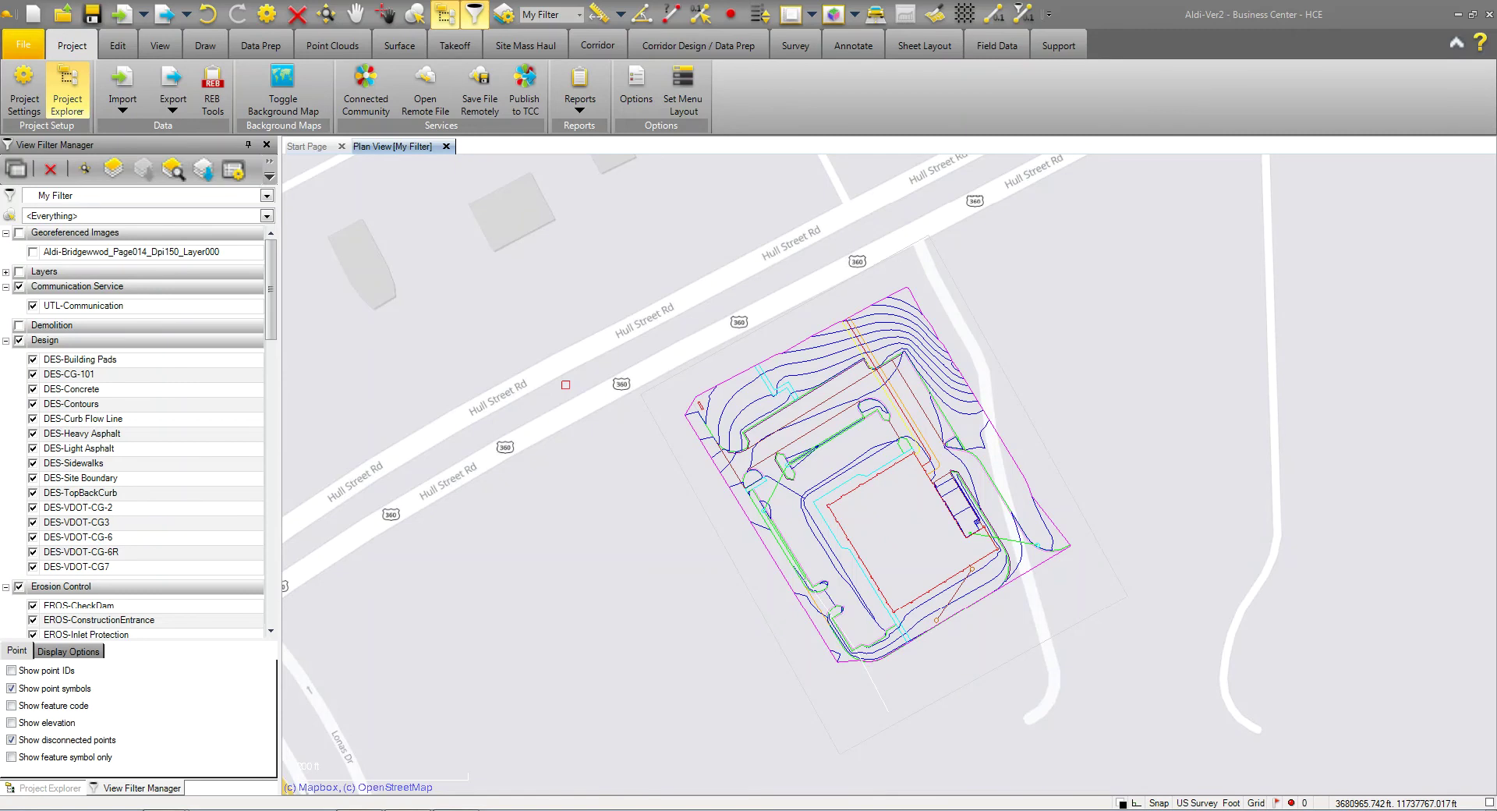
pyautogui.scroll(-1, 718, 440)
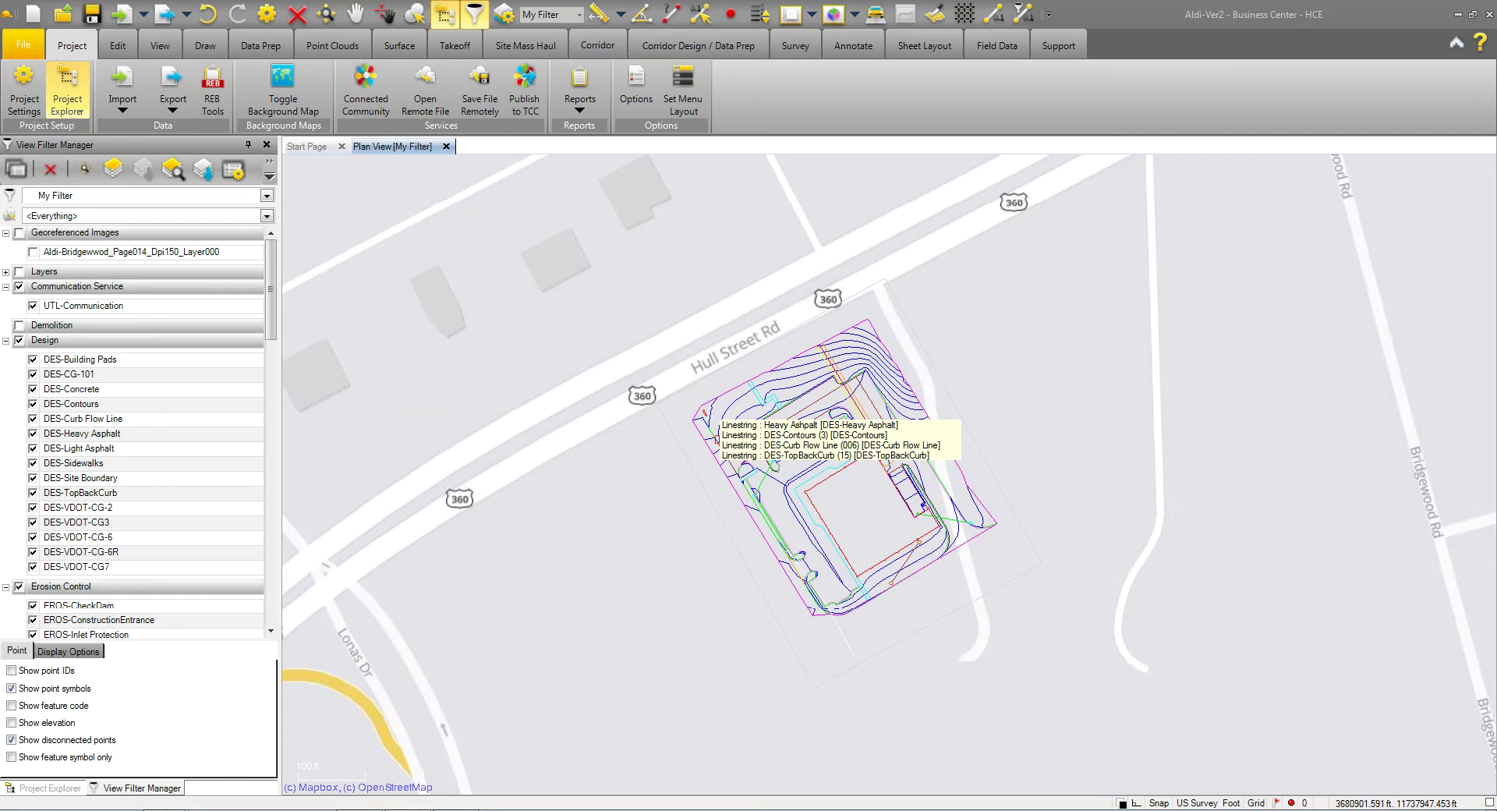
pyautogui.scroll(-1, 719, 439)
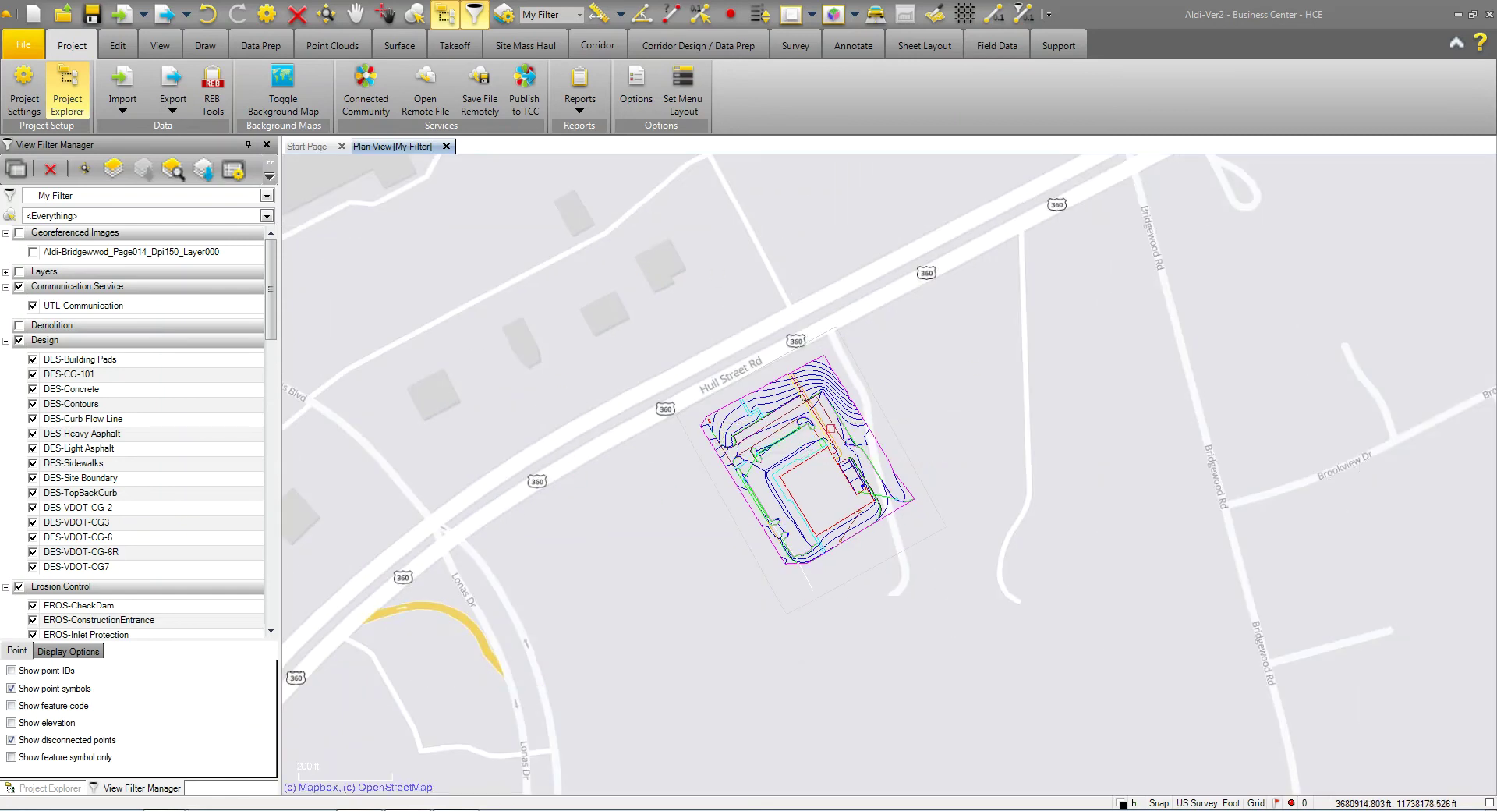
pyautogui.click(53, 788)
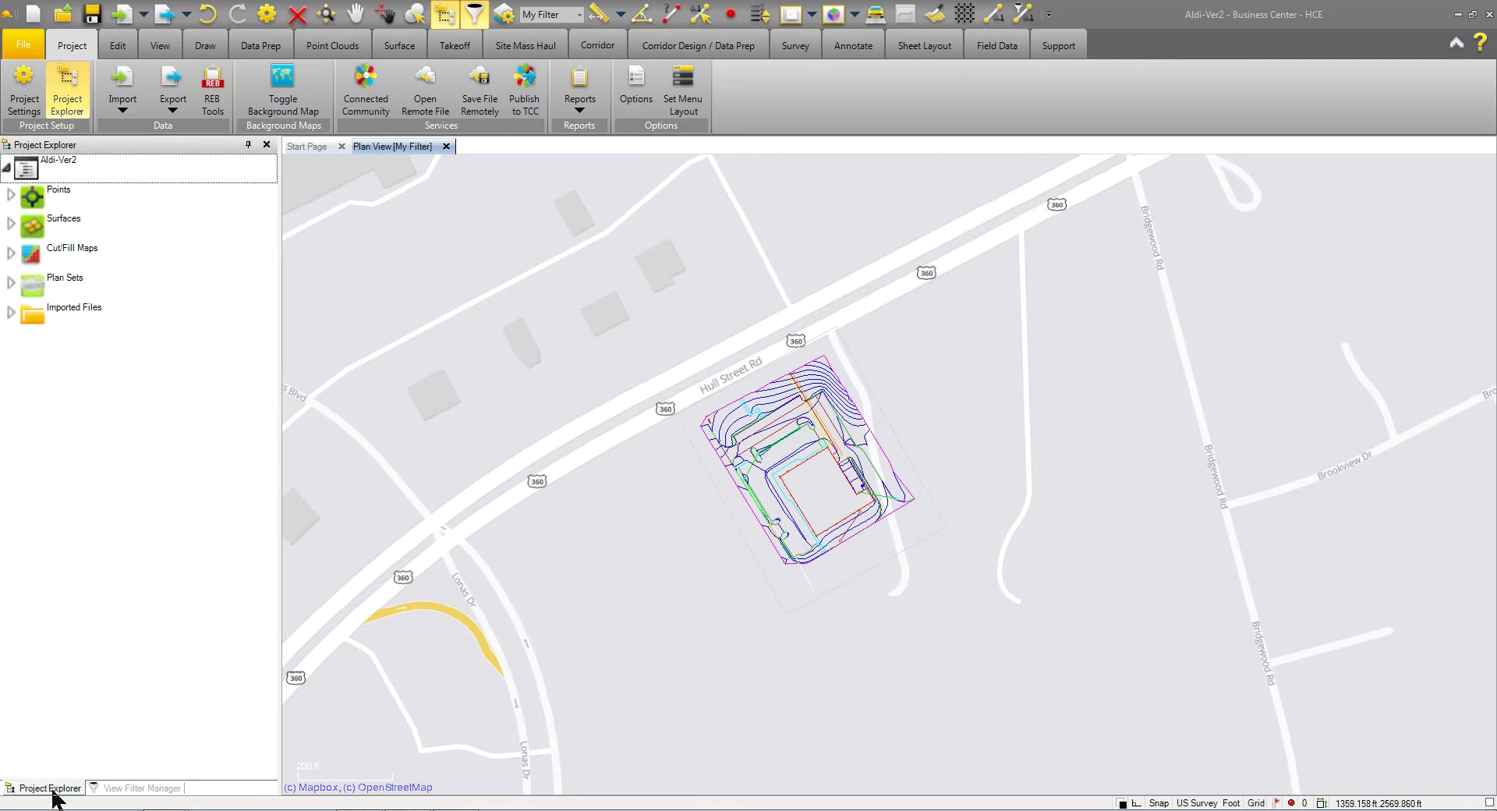
# Step: Set the Aldi-Ver2 project's Background Map Type to DigitalGlobe Imagery in its Properties
pyautogui.rightClick(53, 158)
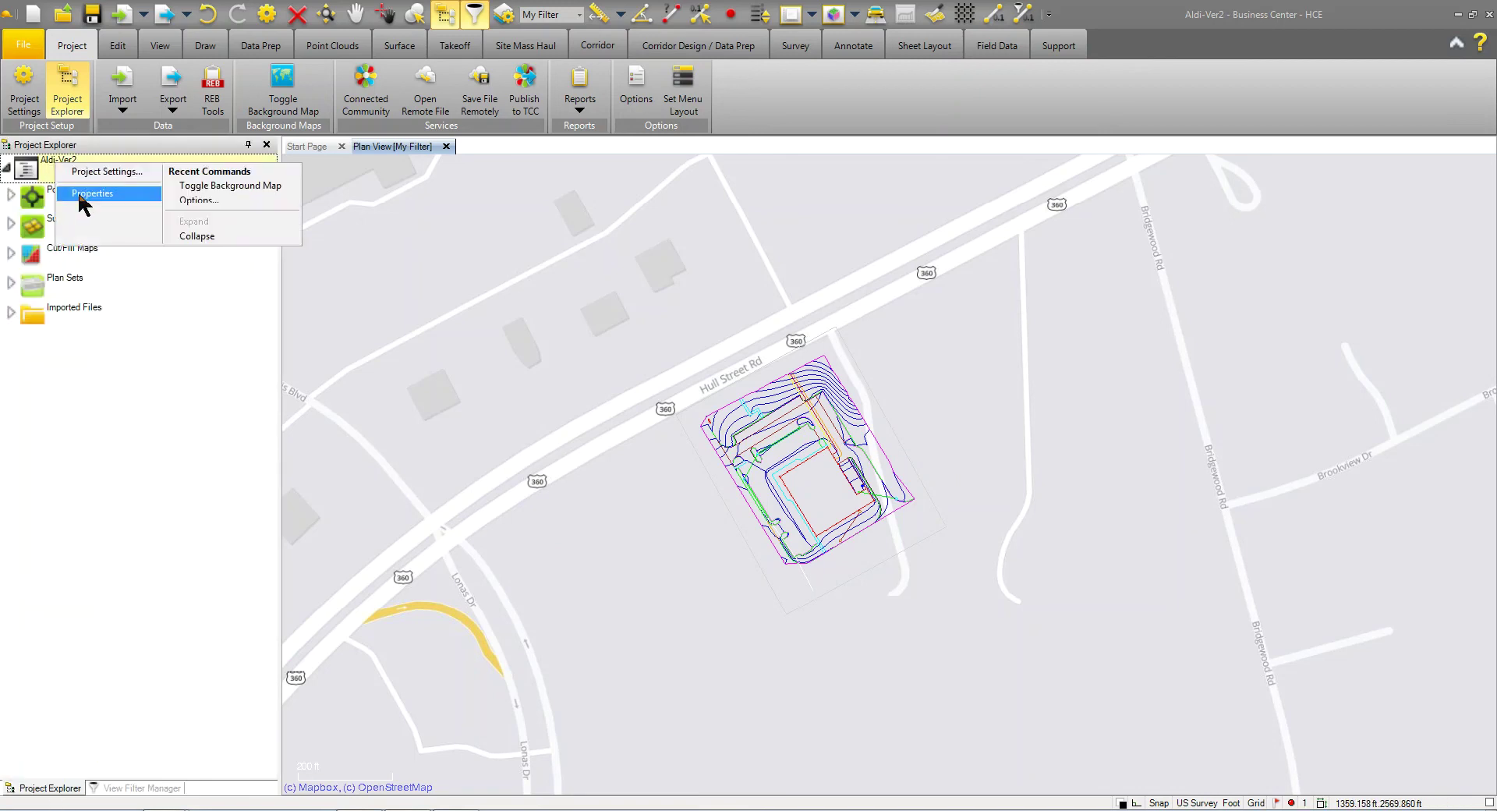
pyautogui.click(86, 193)
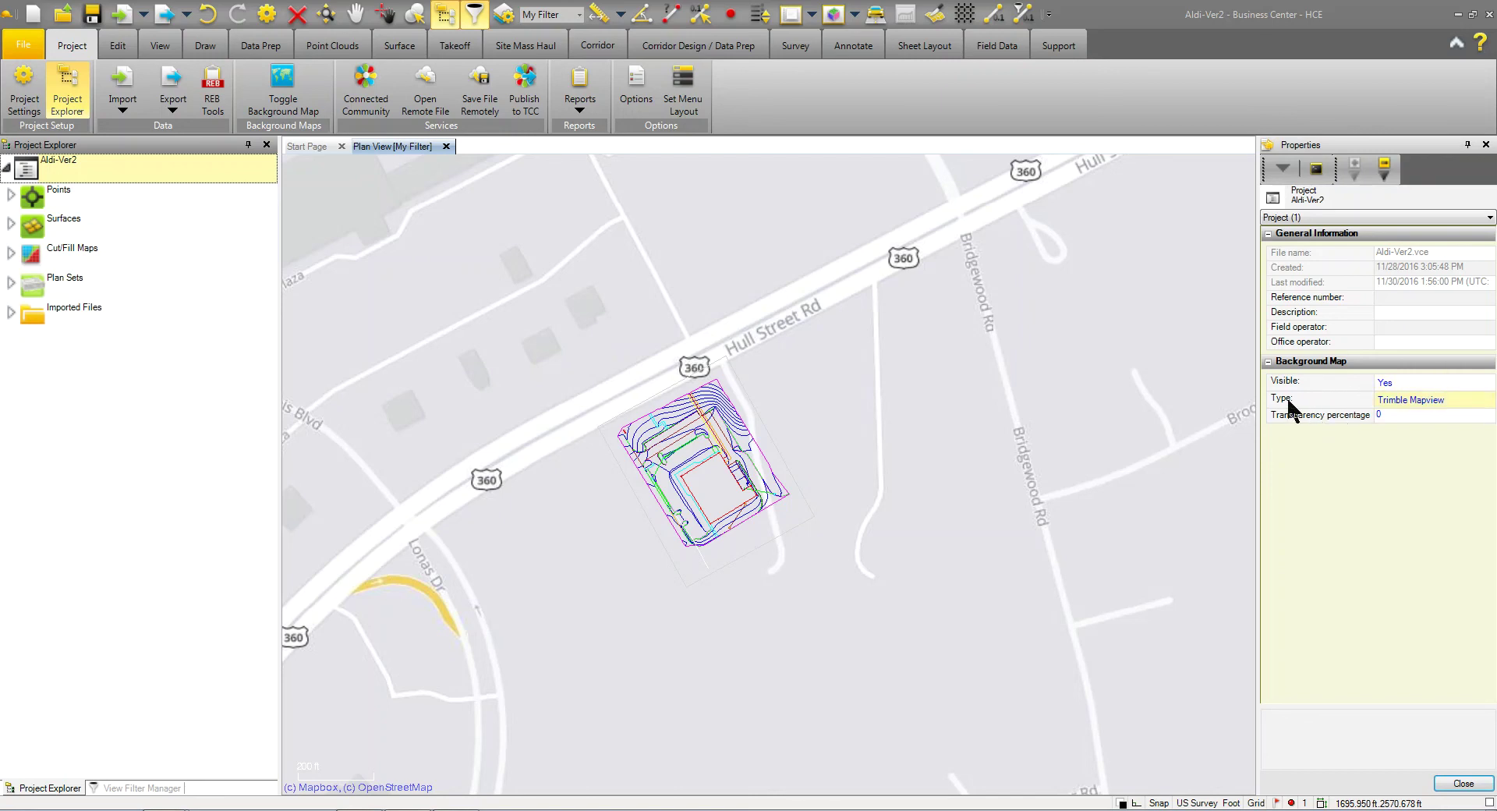
pyautogui.click(1446, 401)
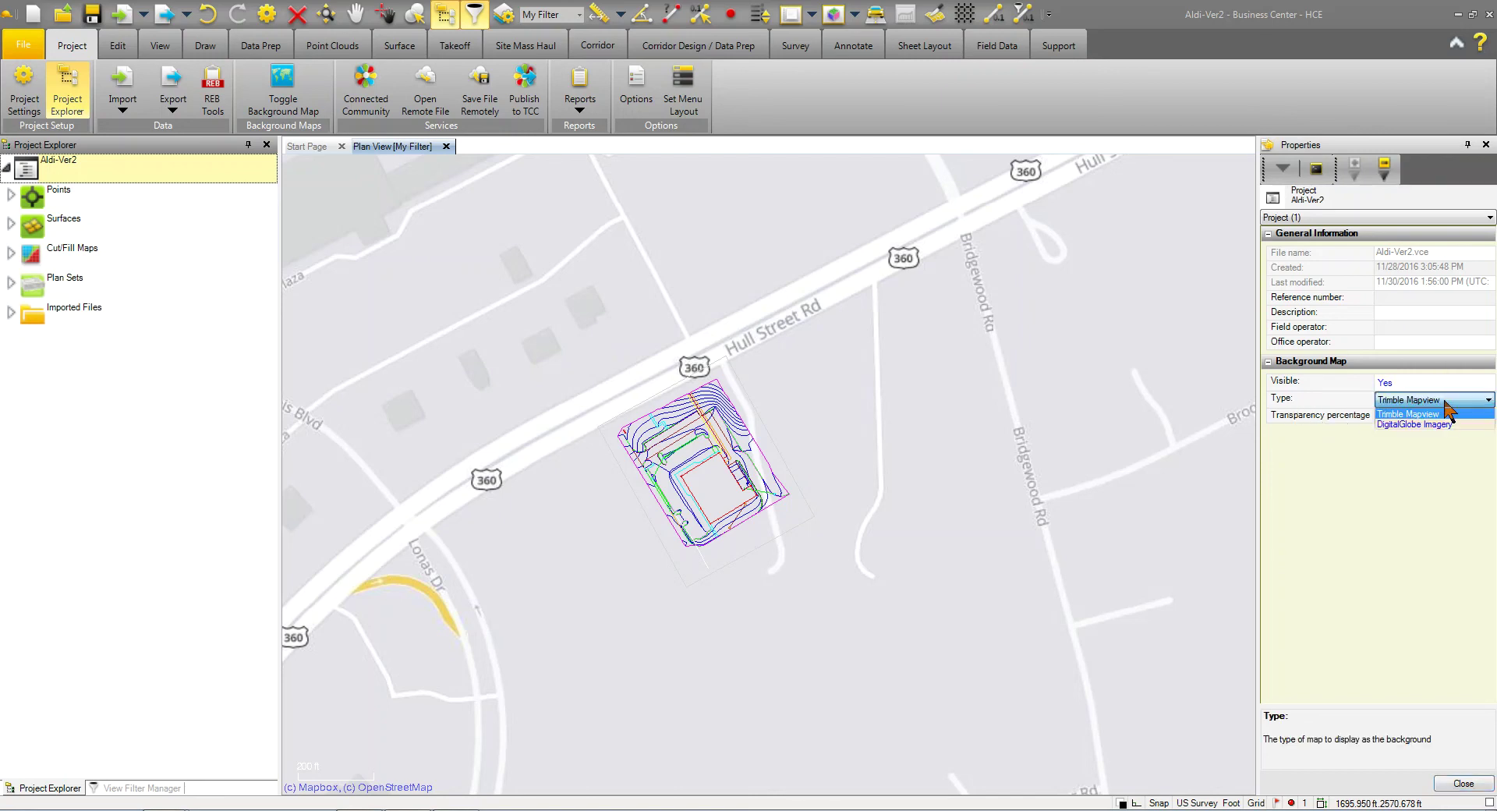
pyautogui.click(1401, 423)
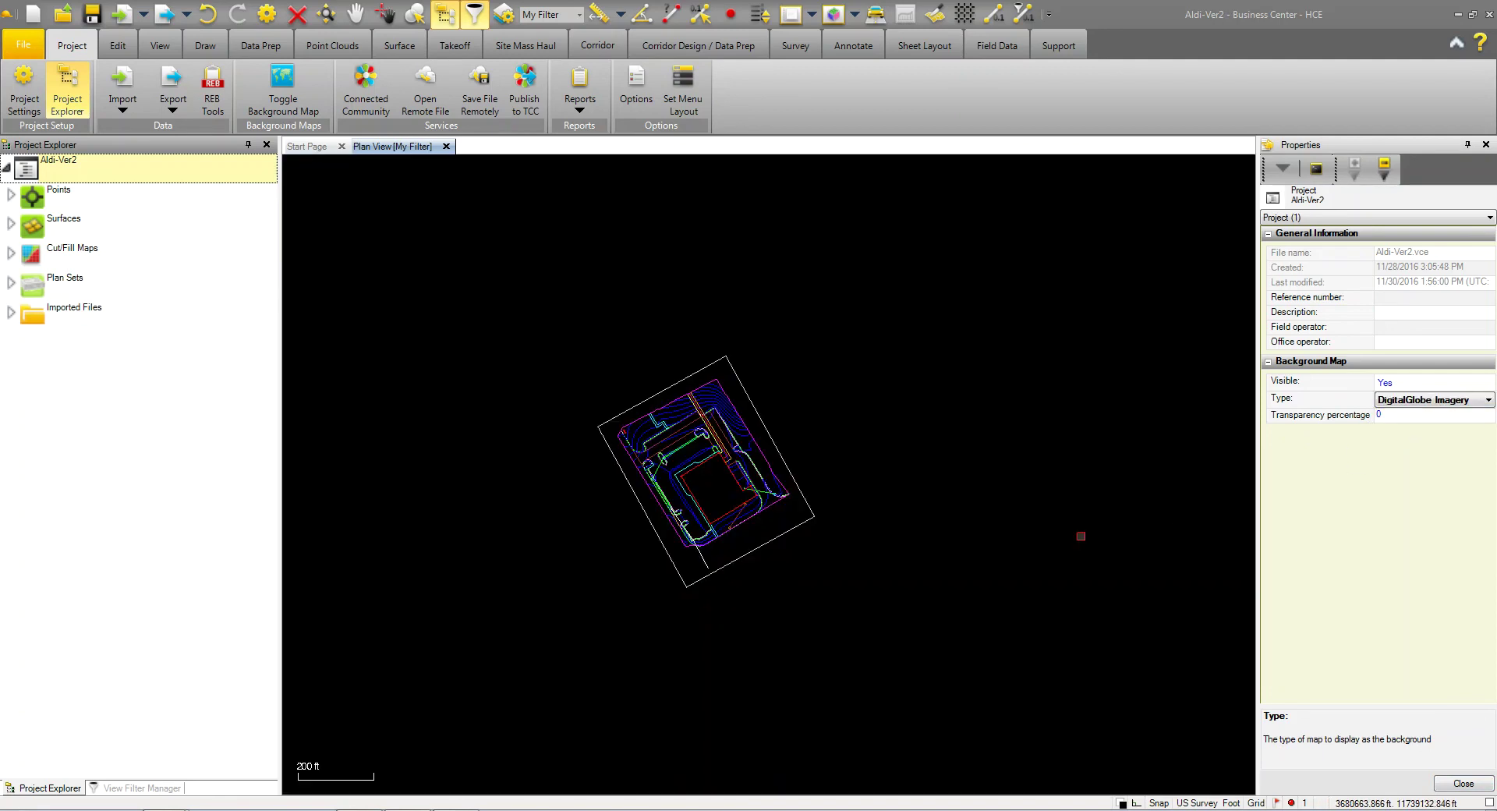
# Step: Close Properties and zoom and pan to frame the site over DigitalGlobe aerial imagery
pyautogui.click(1460, 783)
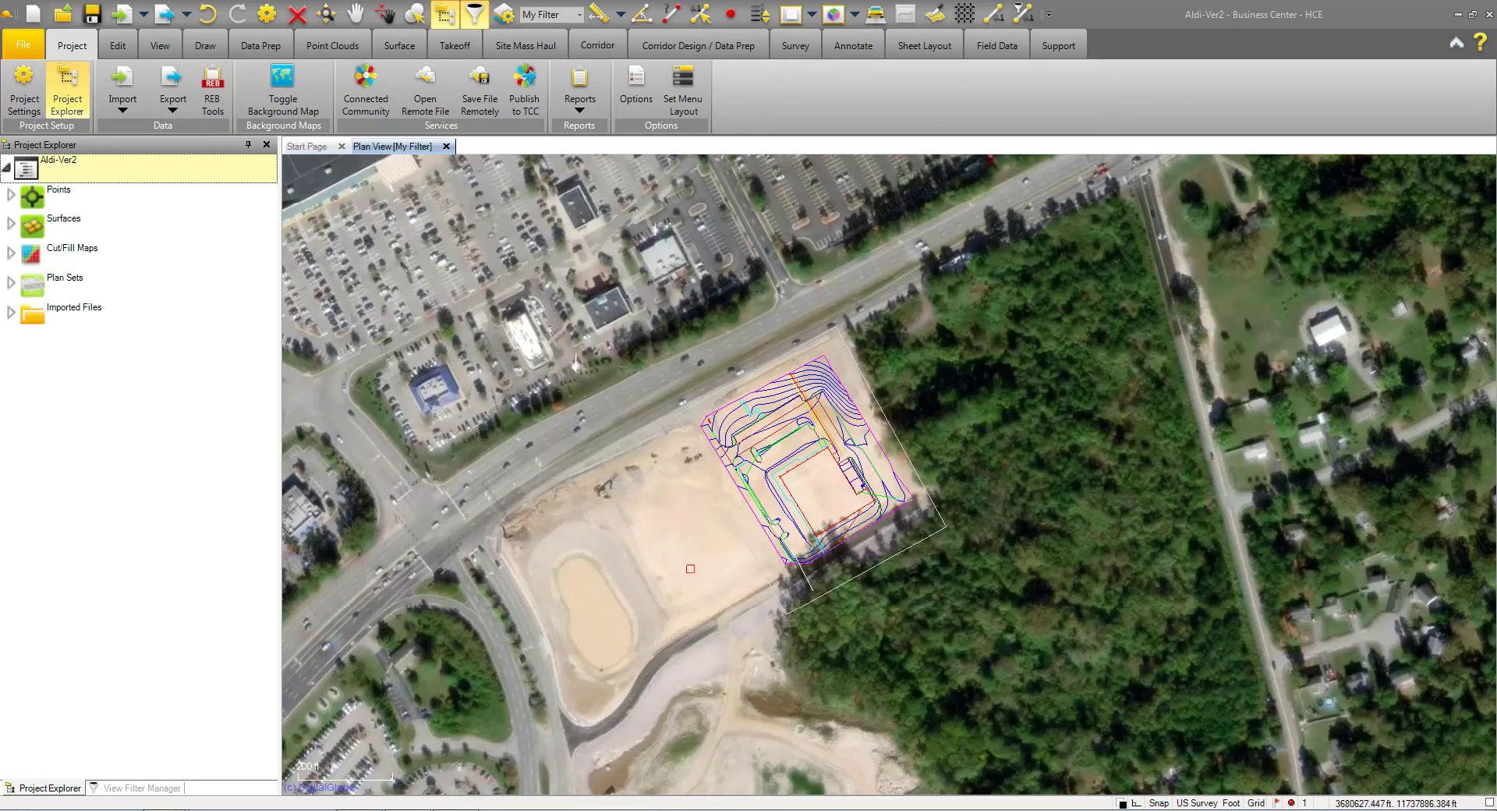
pyautogui.scroll(-1, 680, 573)
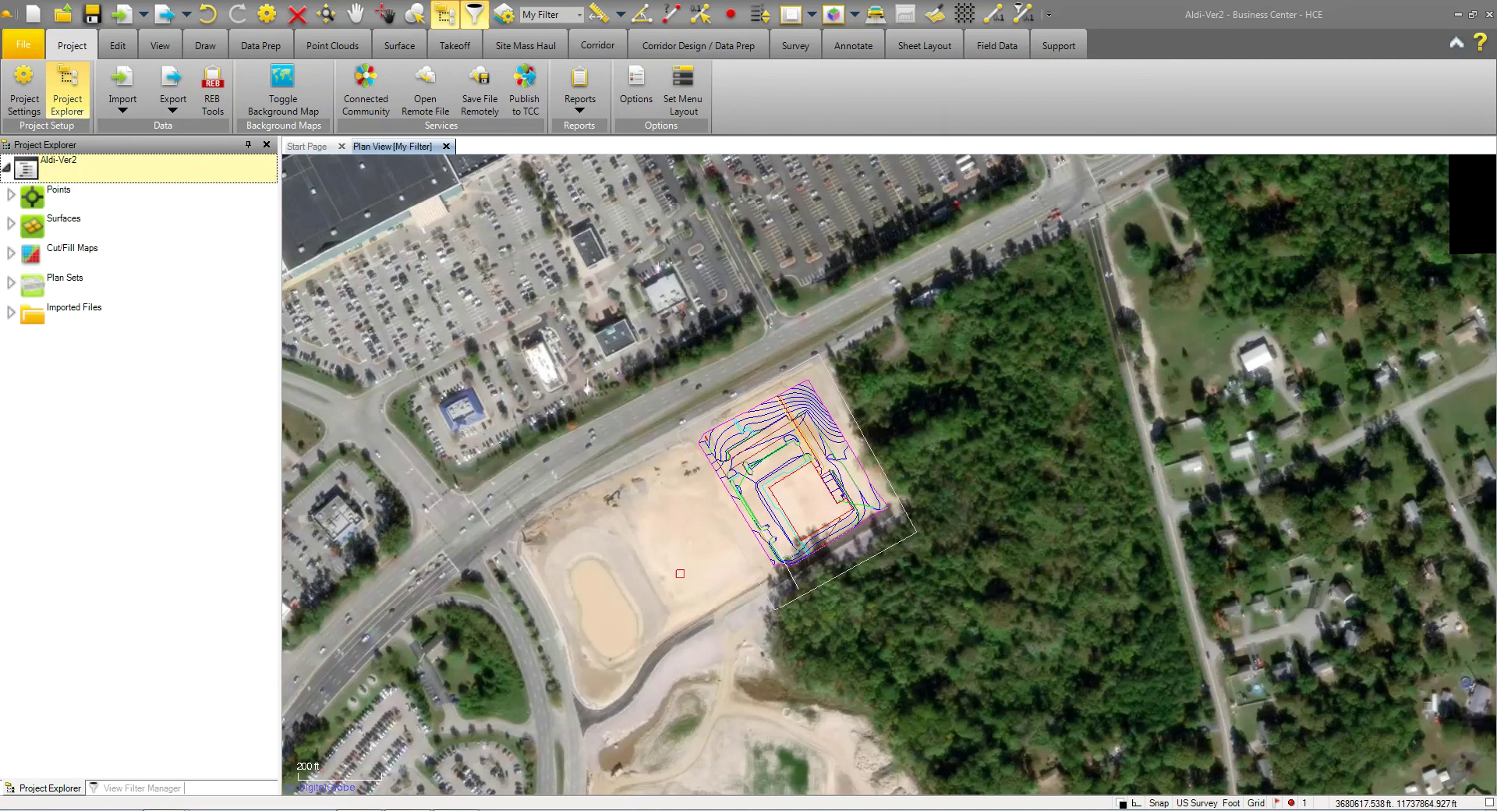
pyautogui.scroll(-1, 680, 573)
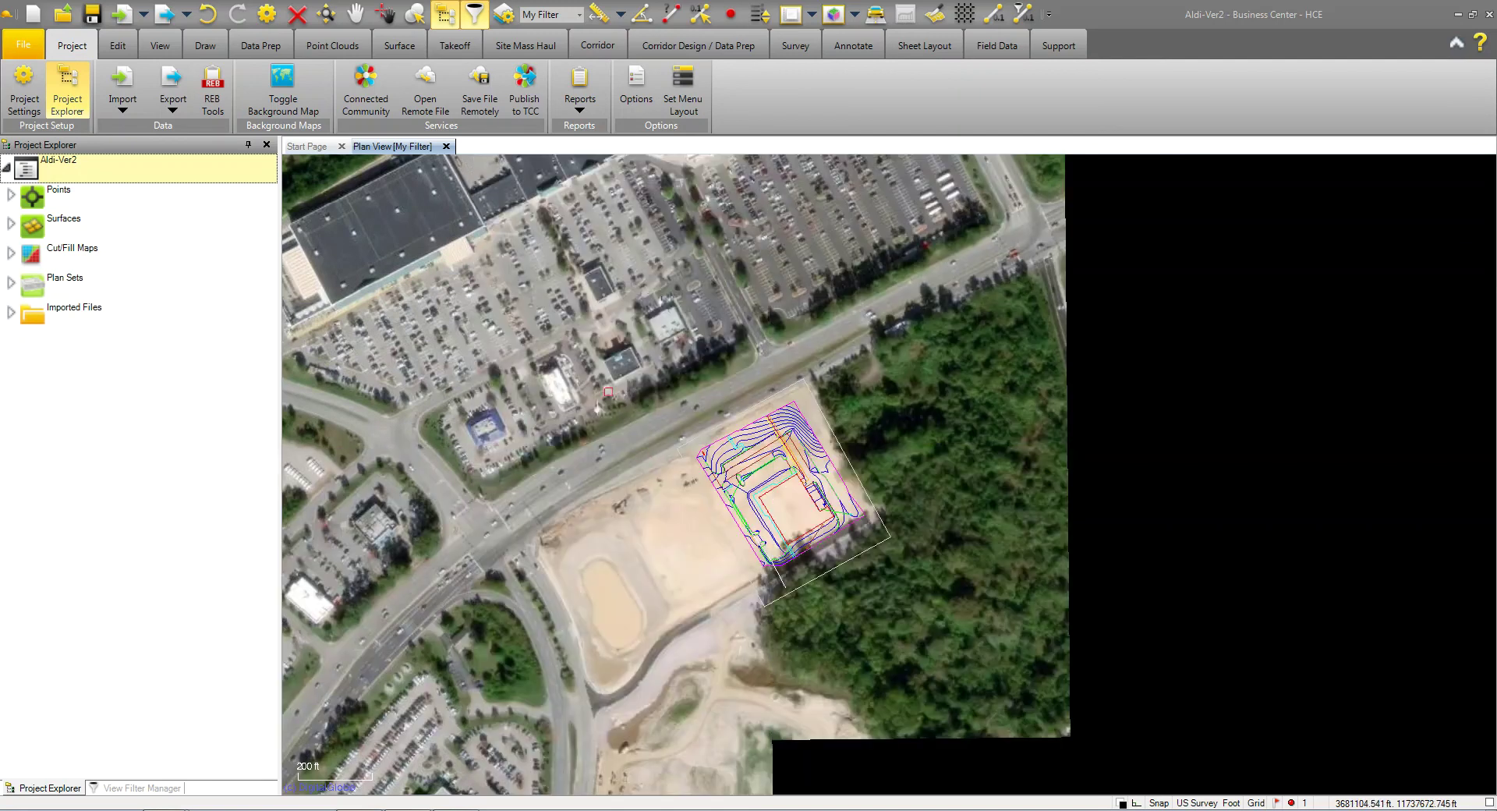
pyautogui.scroll(3, 612, 380)
pyautogui.scroll(2, 623, 380)
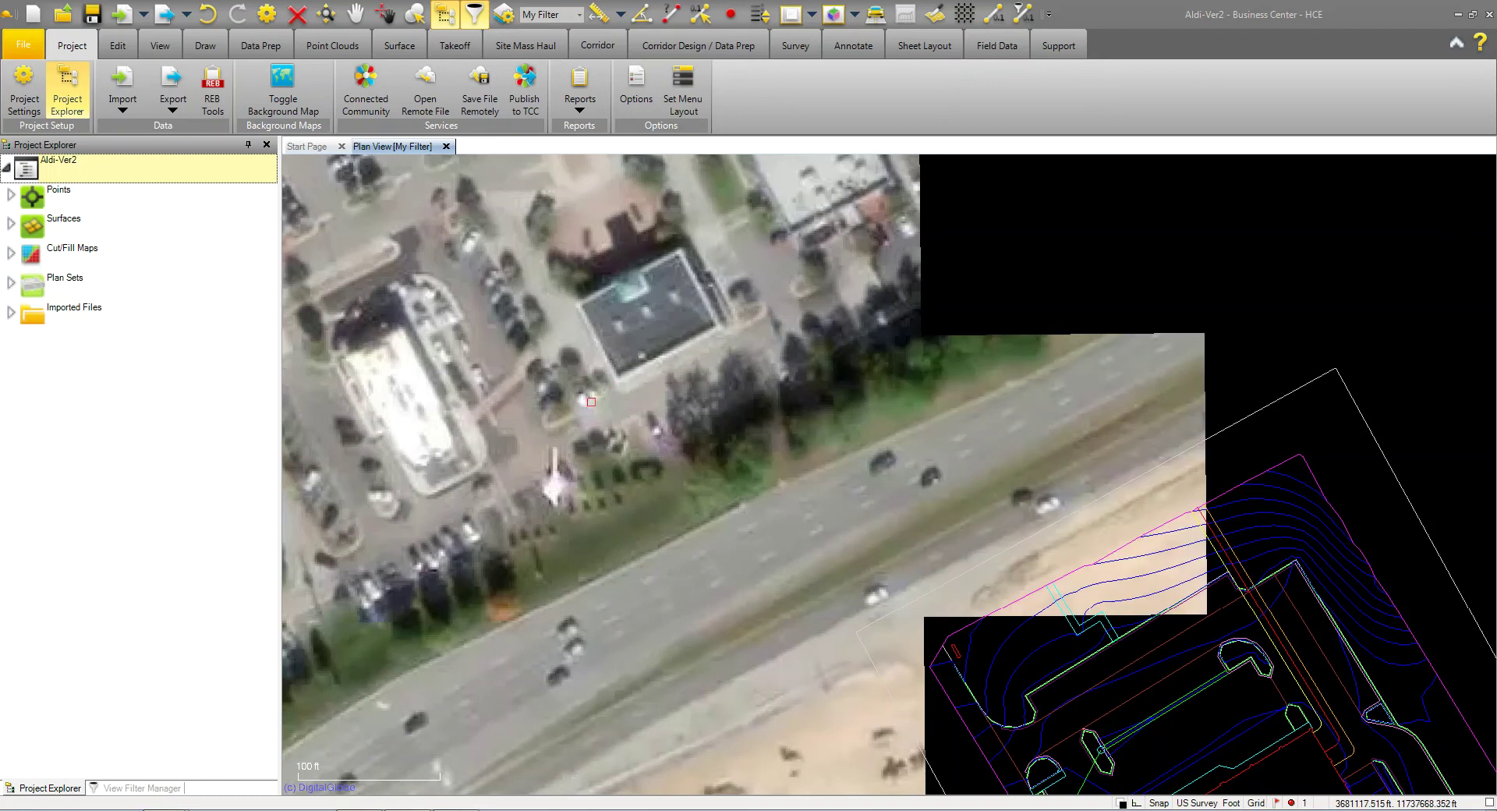
pyautogui.scroll(2, 585, 409)
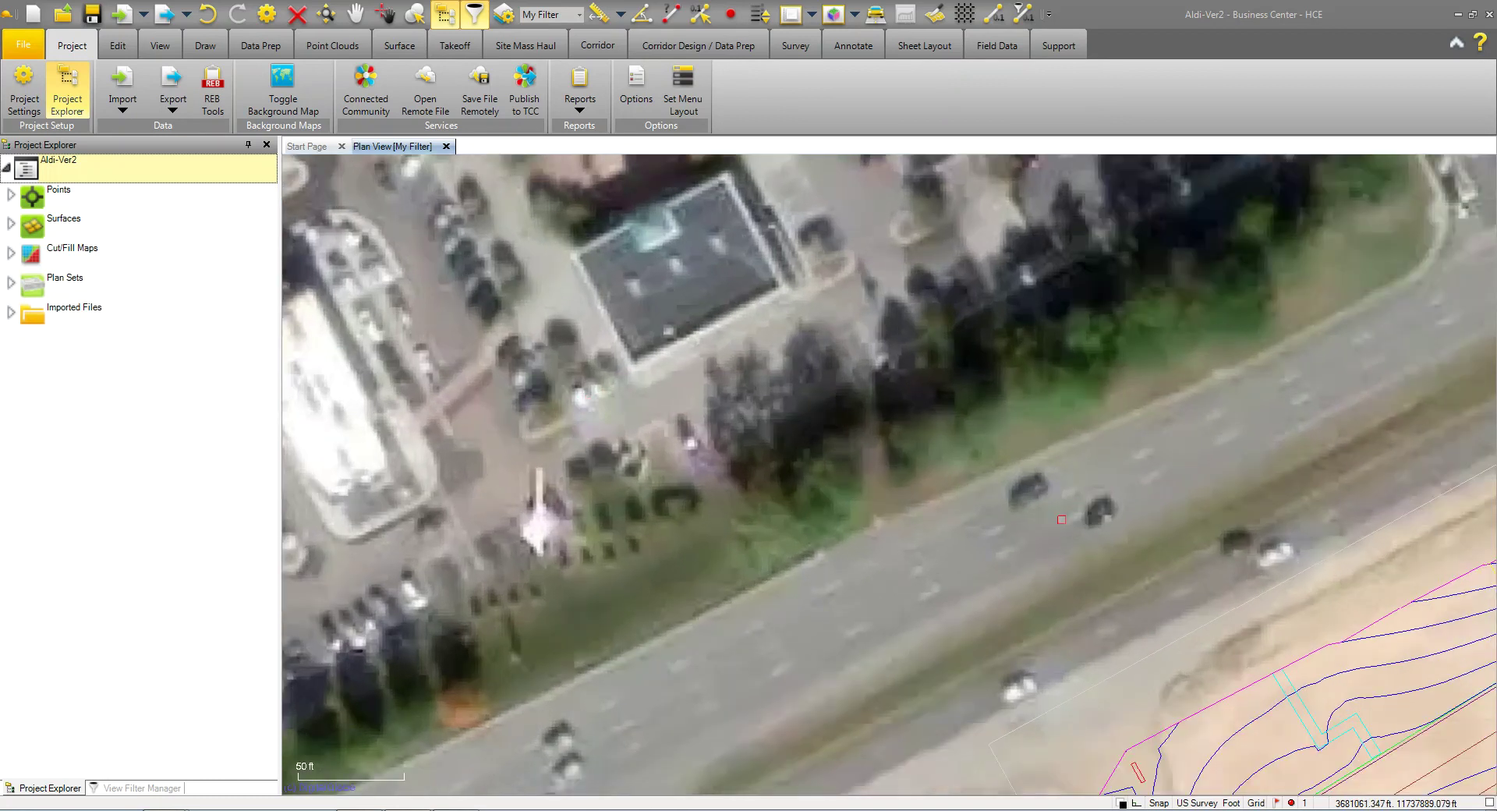
pyautogui.scroll(-2, 1061, 519)
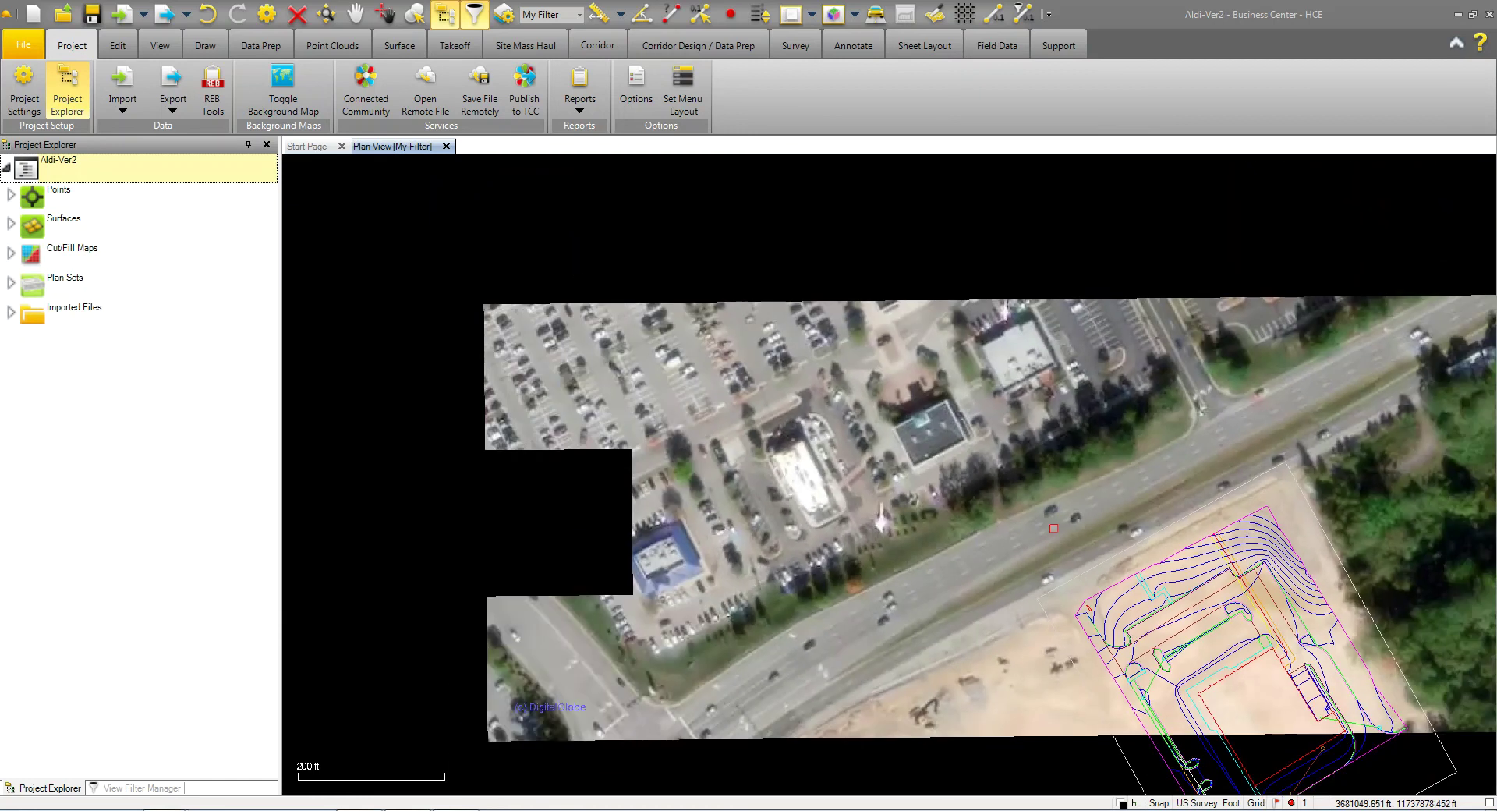
pyautogui.scroll(-1, 1052, 526)
pyautogui.moveTo(1049, 530); pyautogui.dragTo(762, 358)
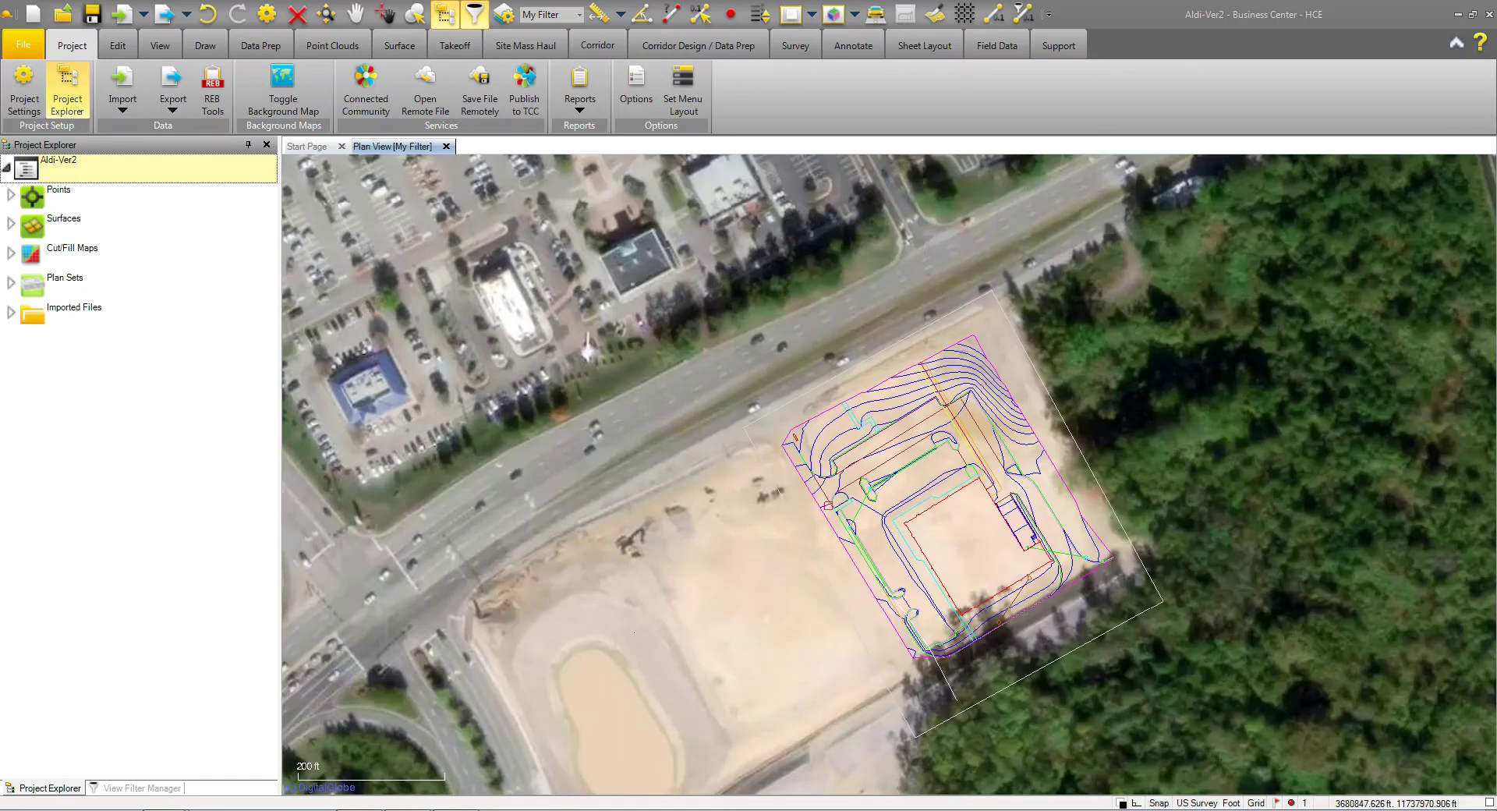